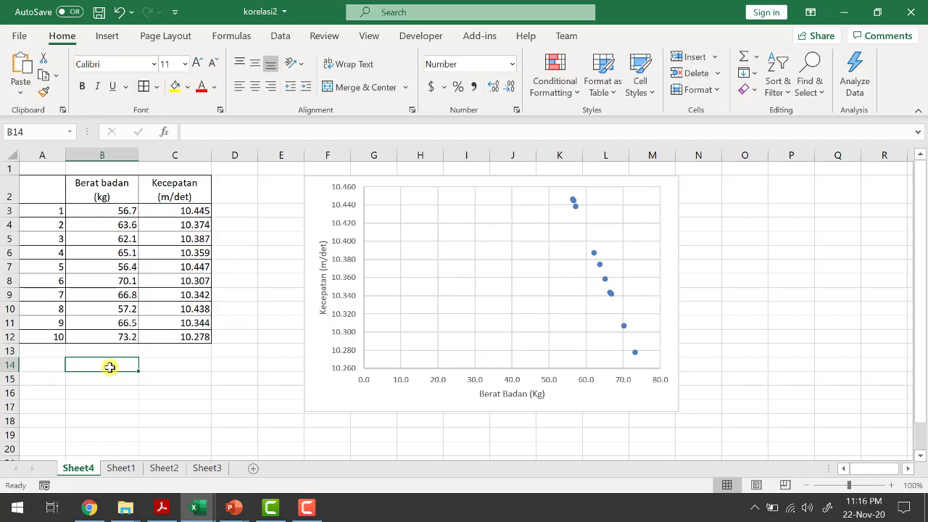
- Calculate the r-squared in B14 with RSQ, using speeds C3:C12 as known ys and body weights B3:B12 as known xs
type("=rsq")
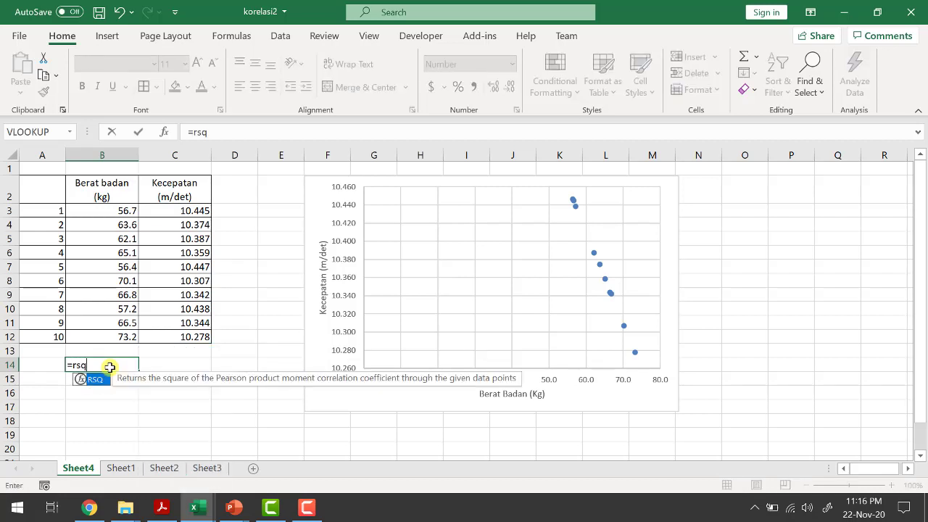
type("(")
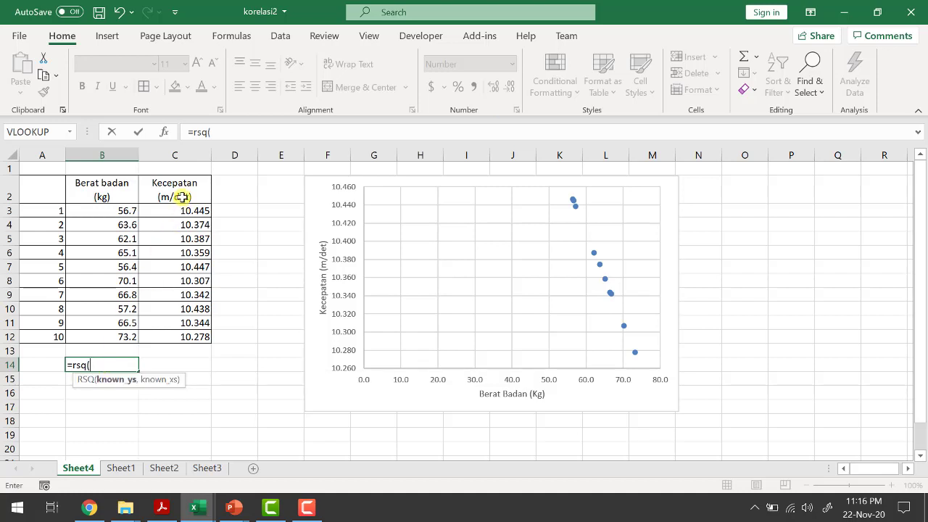
left_click_drag(186, 210, 182, 335)
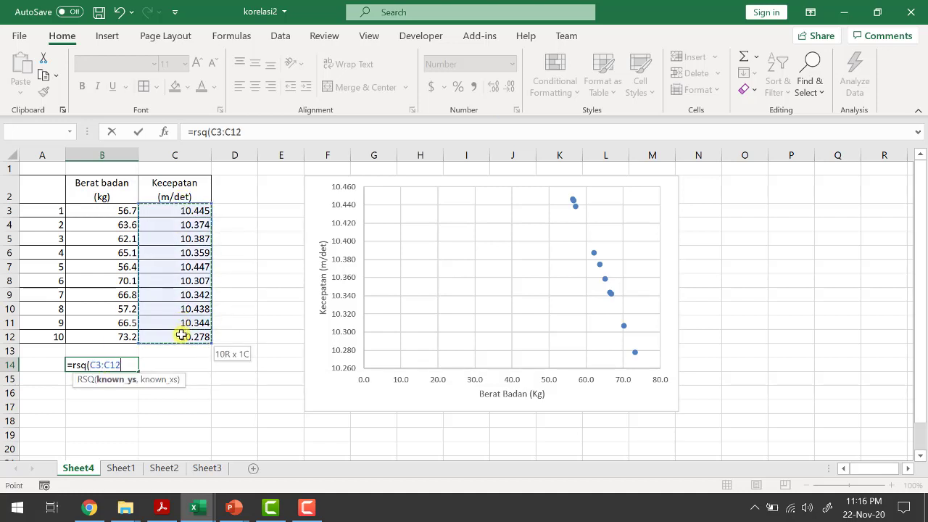
type(",")
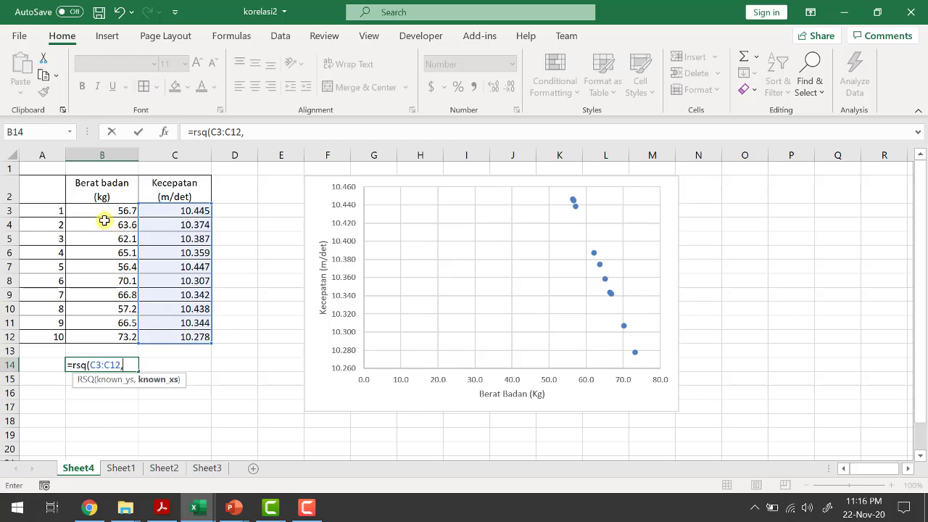
left_click_drag(100, 211, 114, 339)
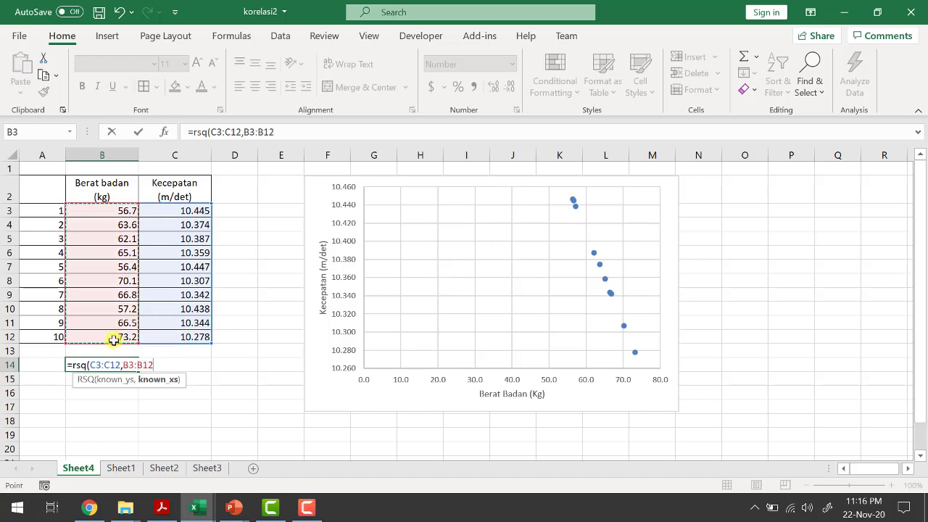
type(")")
key("Return")
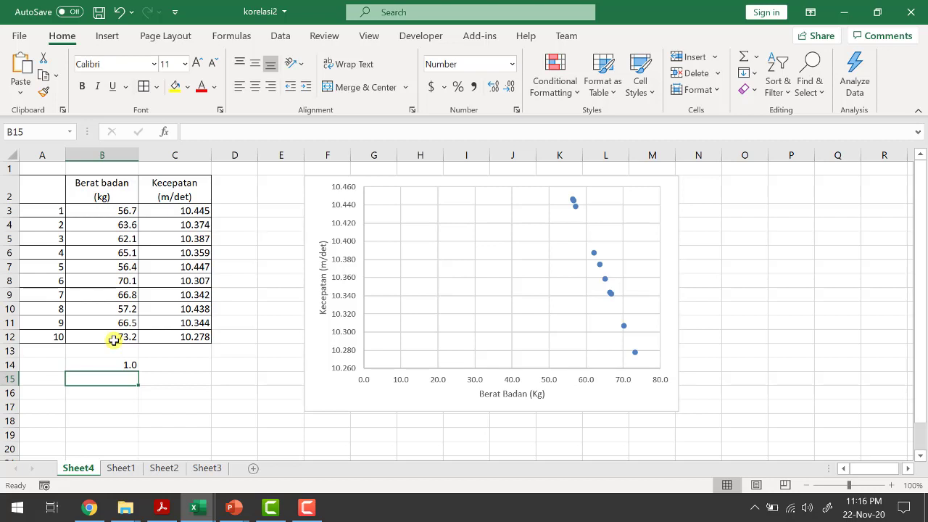
- Enter 1 in B15 and label rows 14 and 15 in column A as r^2 and r
type("1")
key("Return")
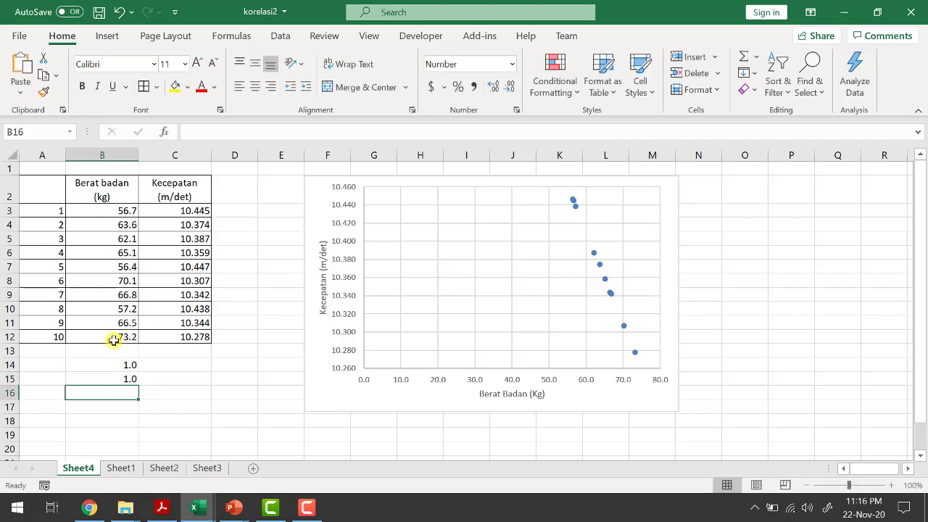
key("Up")
key("Up")
key("Up")
key("Left")
key("Down")
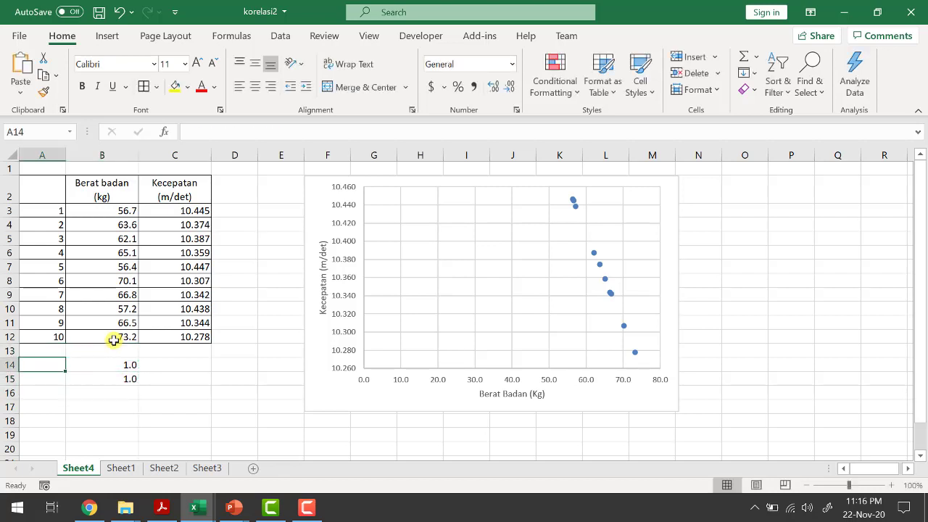
type("r")
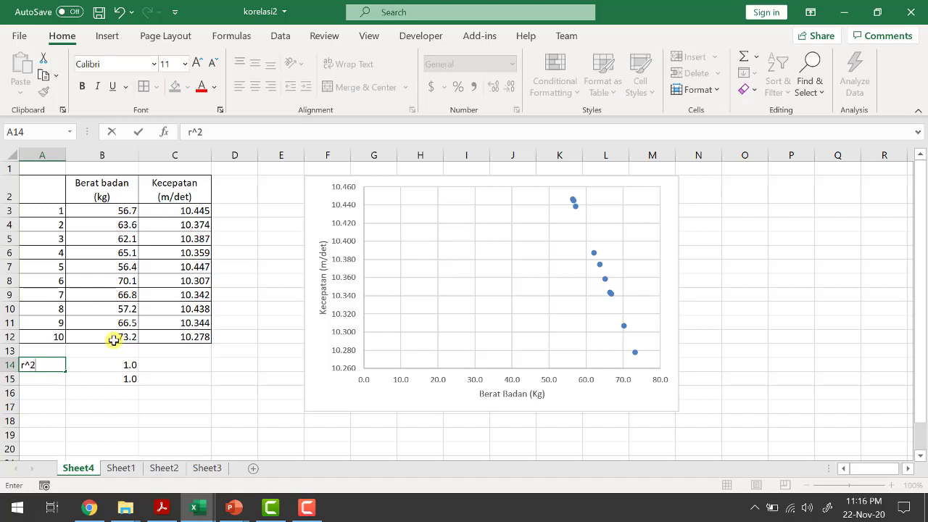
type("^2")
key("Return")
type("r")
key("Return")
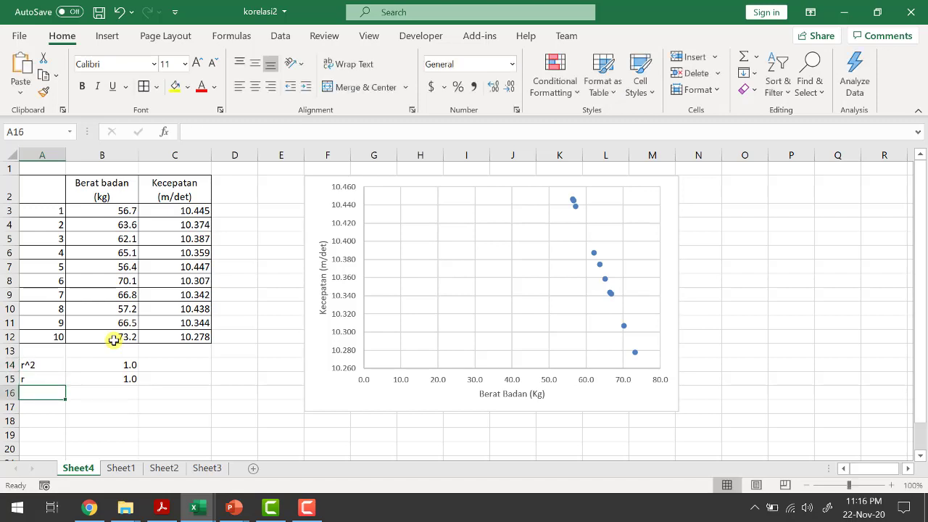
- Calculate the correlation coefficient in B16 with CORREL, using body weights B3:B12 and speeds C3:C12
left_click(106, 390)
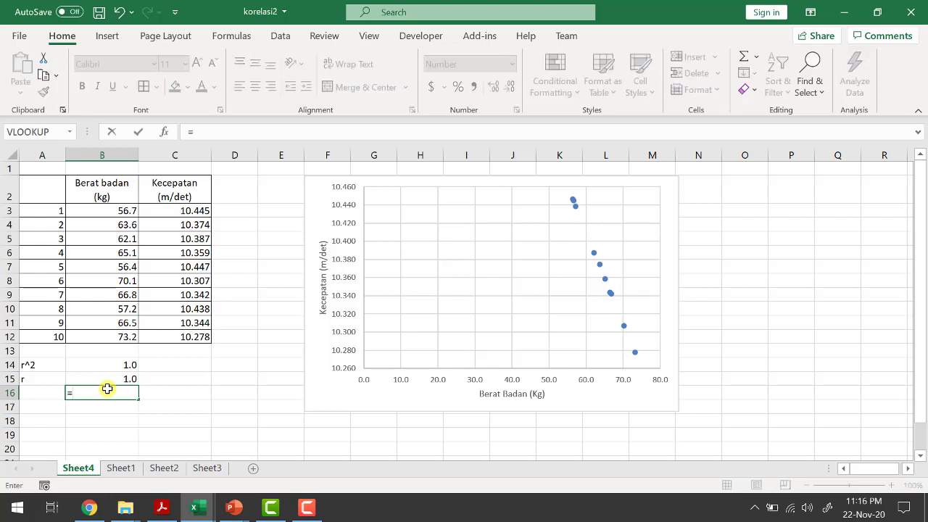
type("=corr")
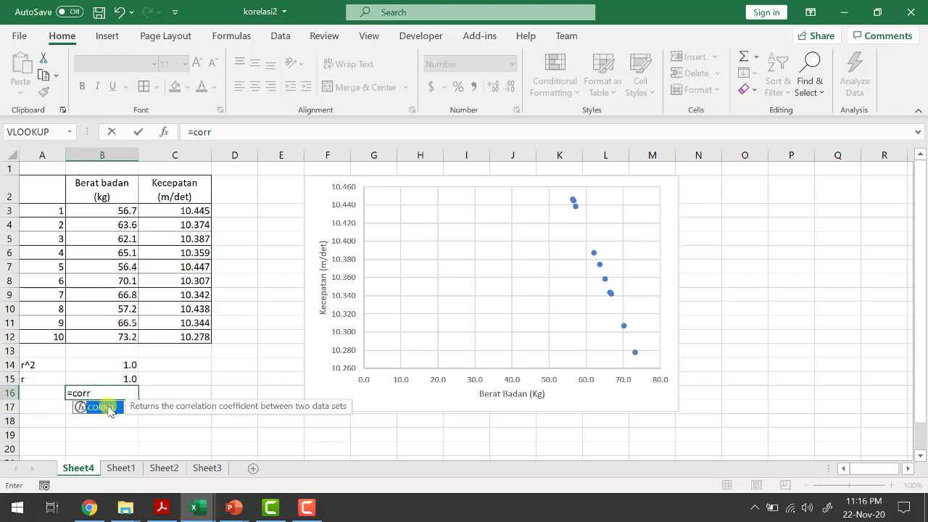
double_click(101, 408)
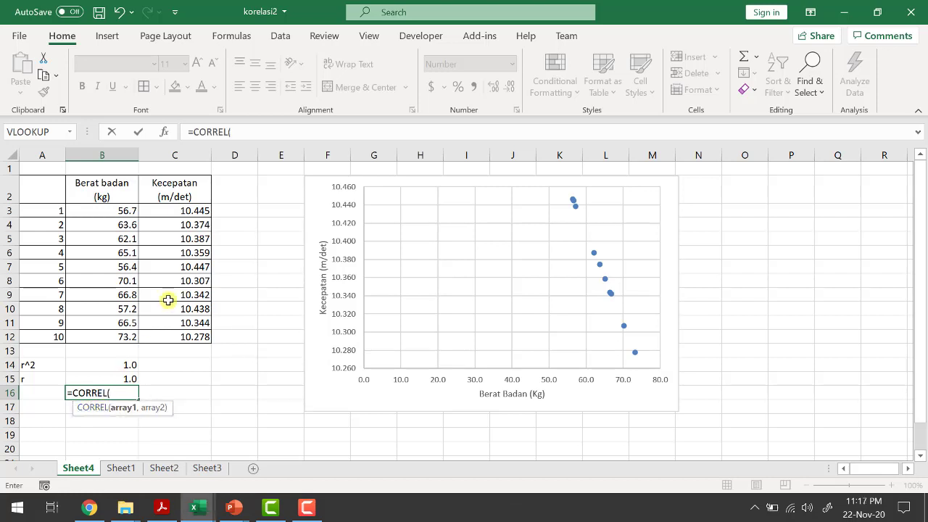
left_click(114, 211)
left_click_drag(114, 245, 114, 336)
type(",")
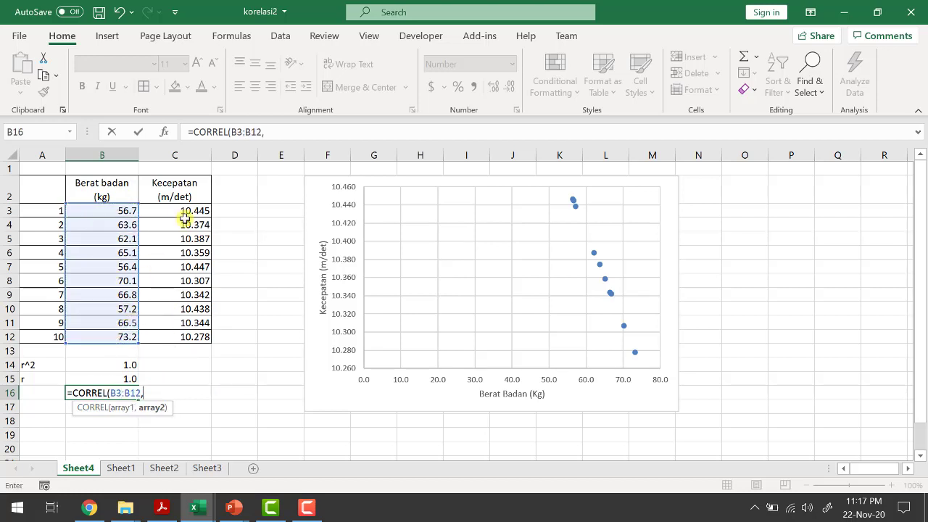
left_click_drag(184, 211, 182, 341)
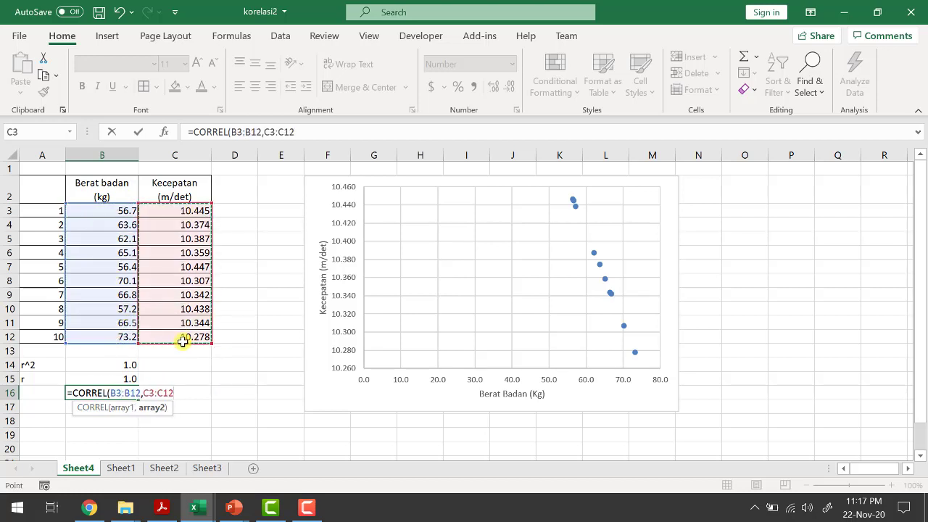
type(")")
key("Return")
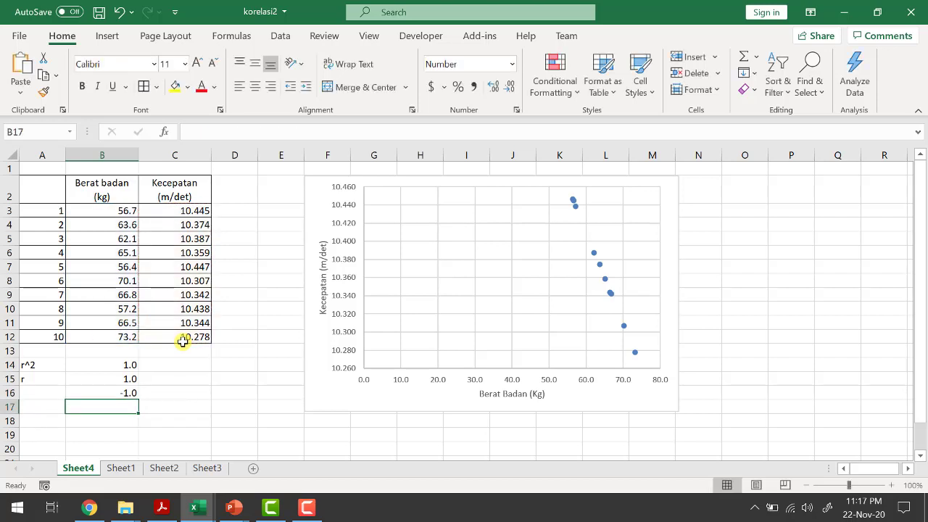
- Compare the contents of B14, B15 and B16 with the trend in the scatter chart
left_click(113, 395)
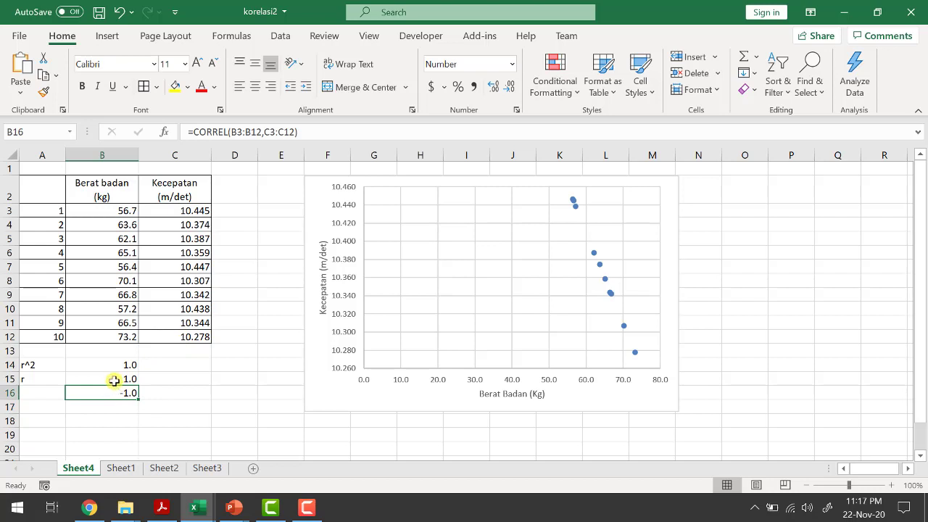
left_click(114, 380)
left_click(112, 389)
left_click(117, 365)
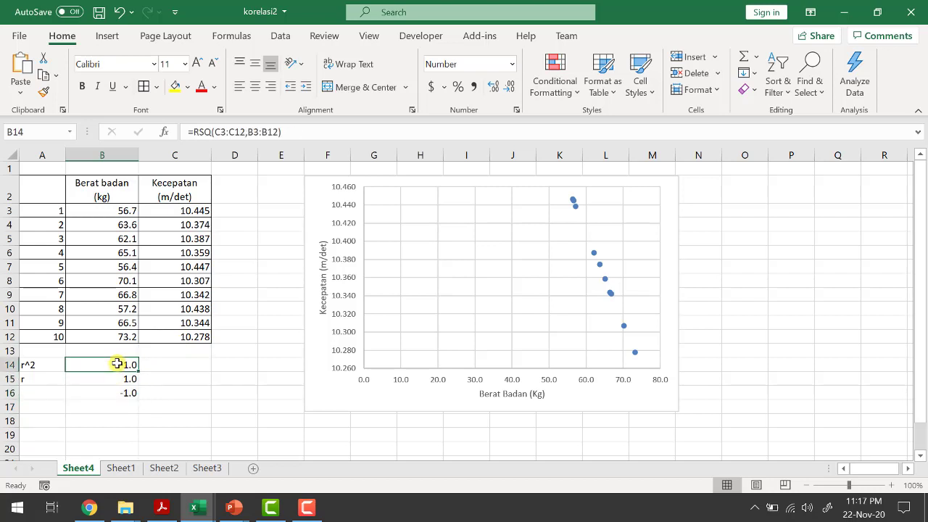
left_click(109, 377)
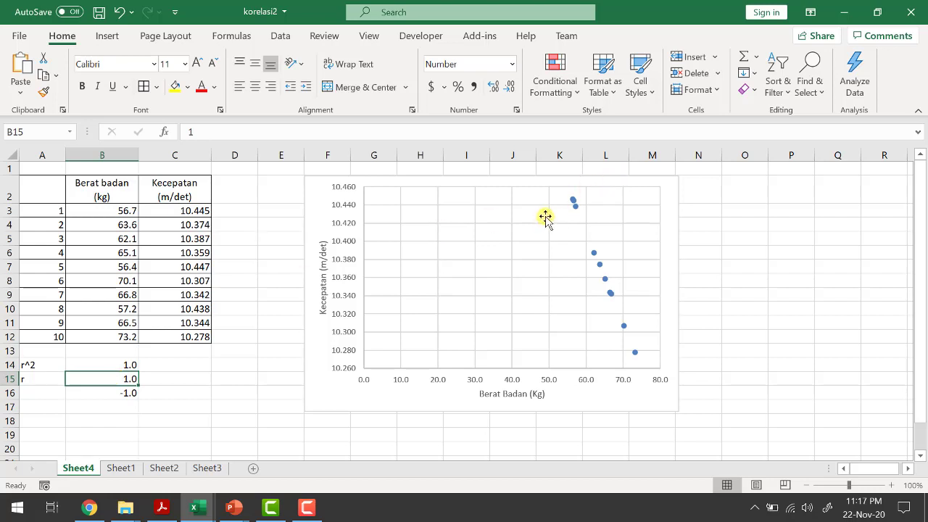
left_click(116, 392)
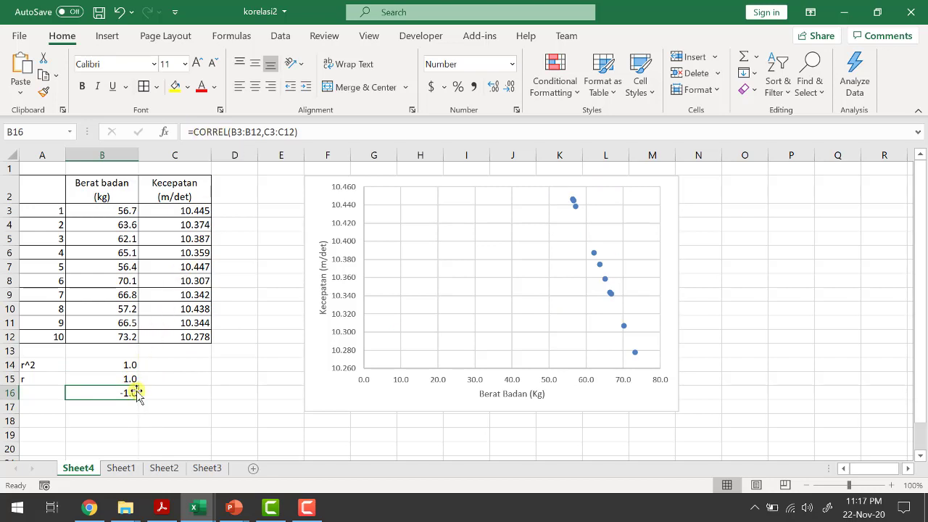
- On Sheet1, calculate the correlation between body weight B3:B12 and body temperature C3:C12 in B15 with CORREL
left_click(118, 469)
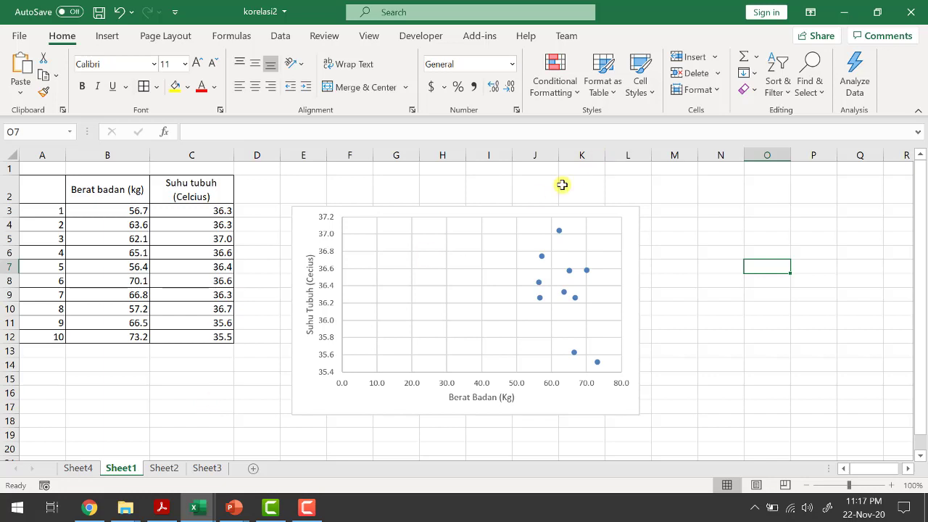
left_click(89, 380)
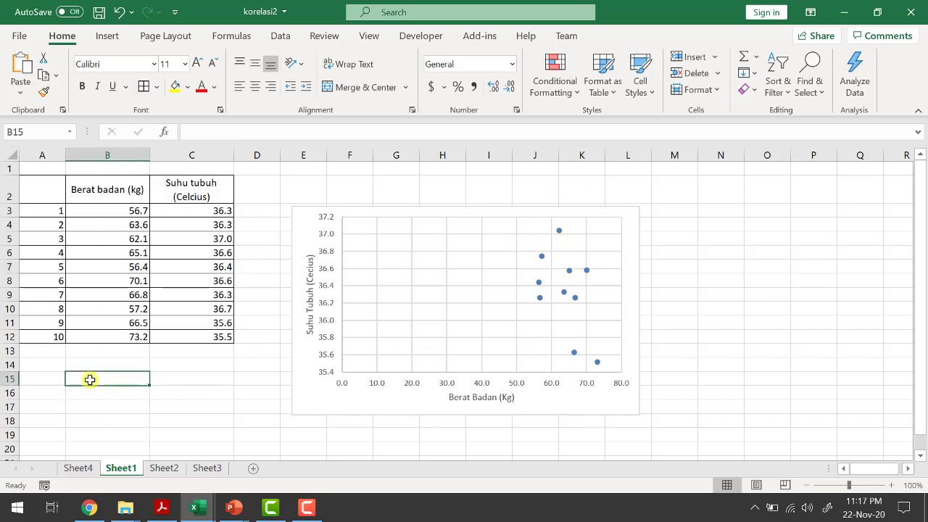
type("=corr")
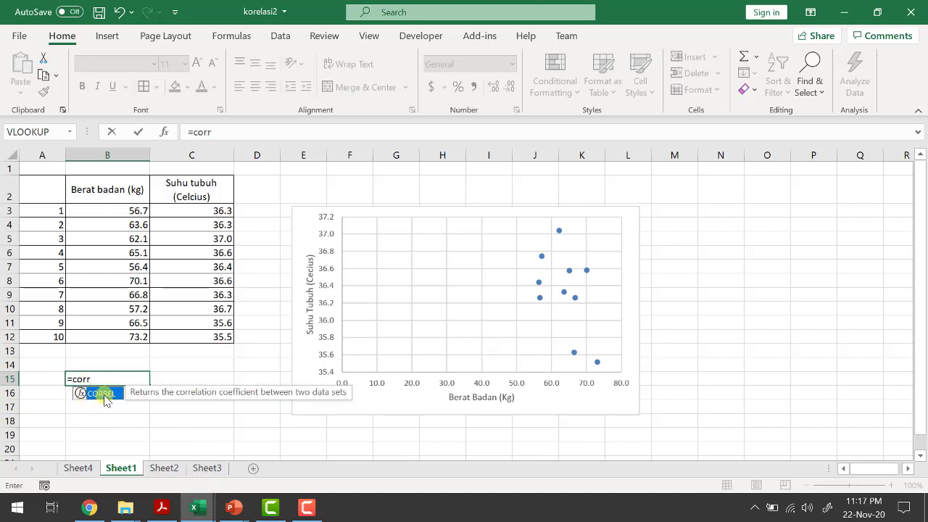
double_click(105, 395)
left_click_drag(102, 210, 121, 335)
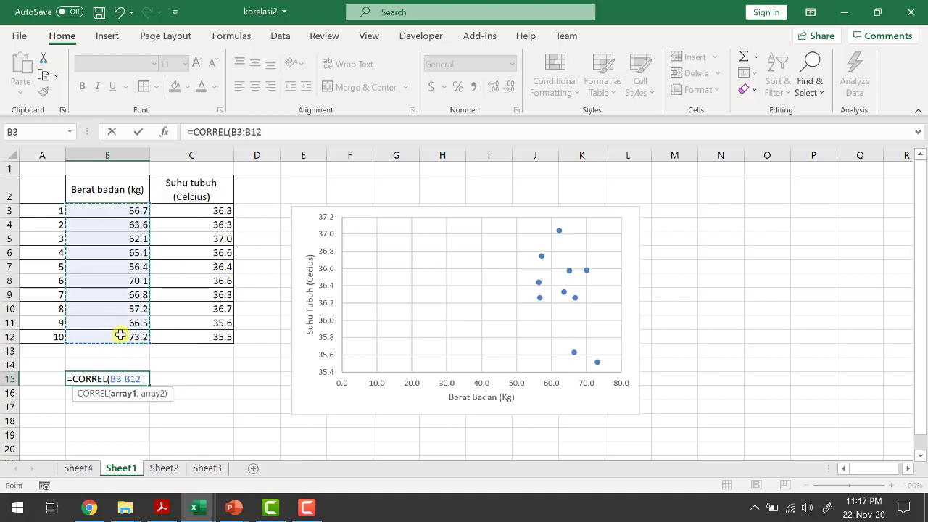
type(",")
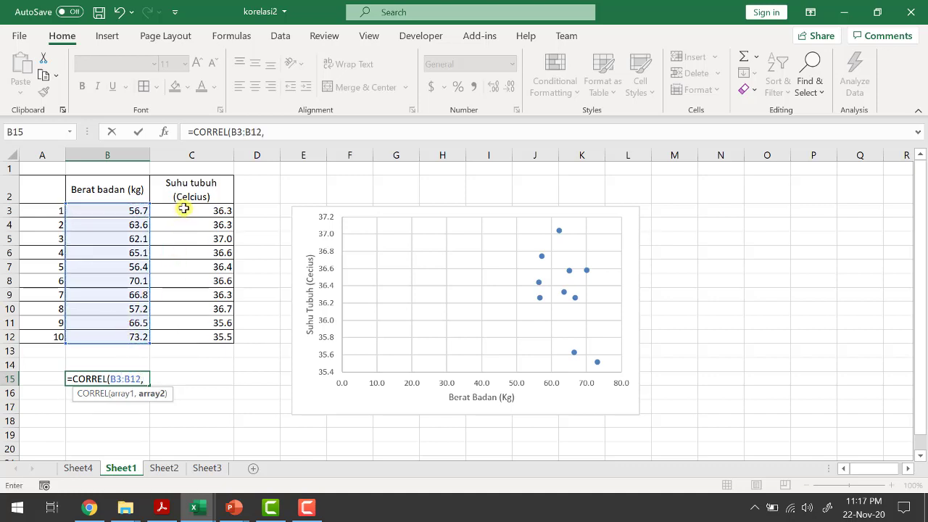
left_click_drag(184, 209, 190, 336)
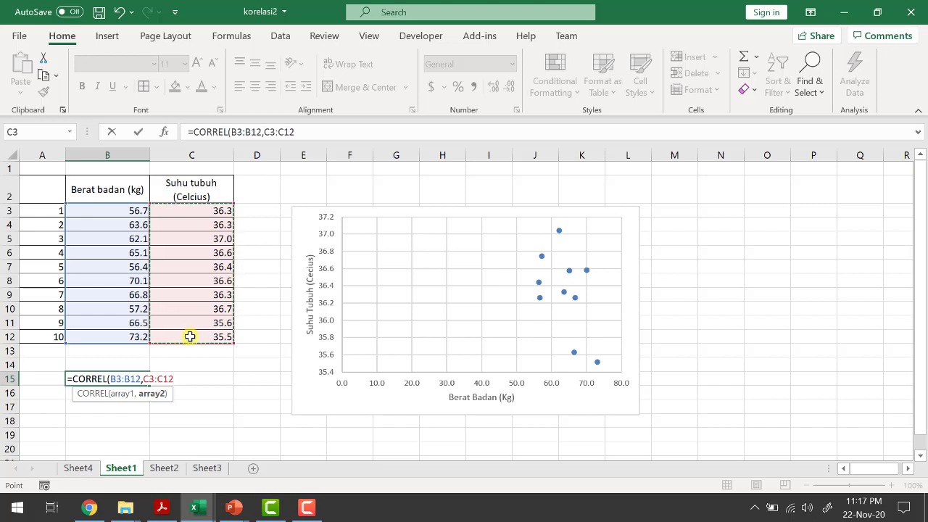
key("Return")
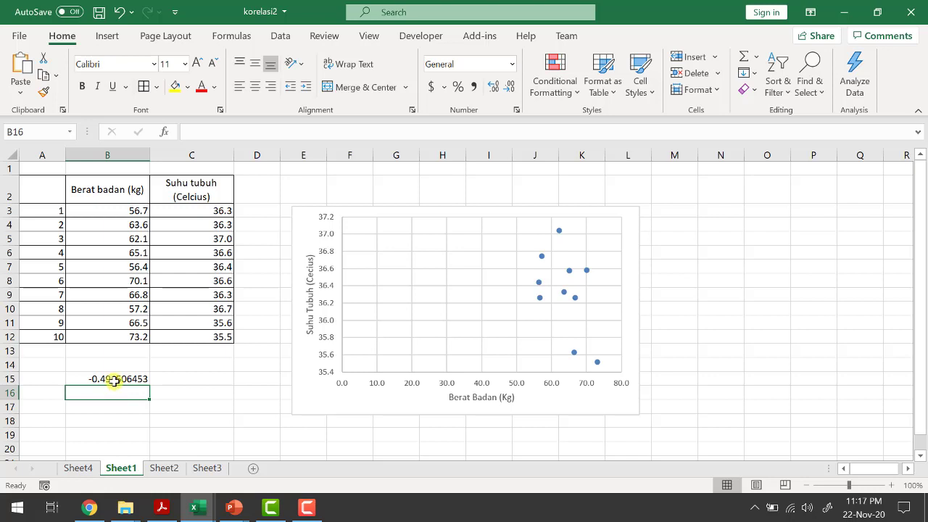
- On Sheet2, calculate the correlation between body weight B3:B12 and lifting strength C3:C12 in B15 with CORREL
left_click(160, 469)
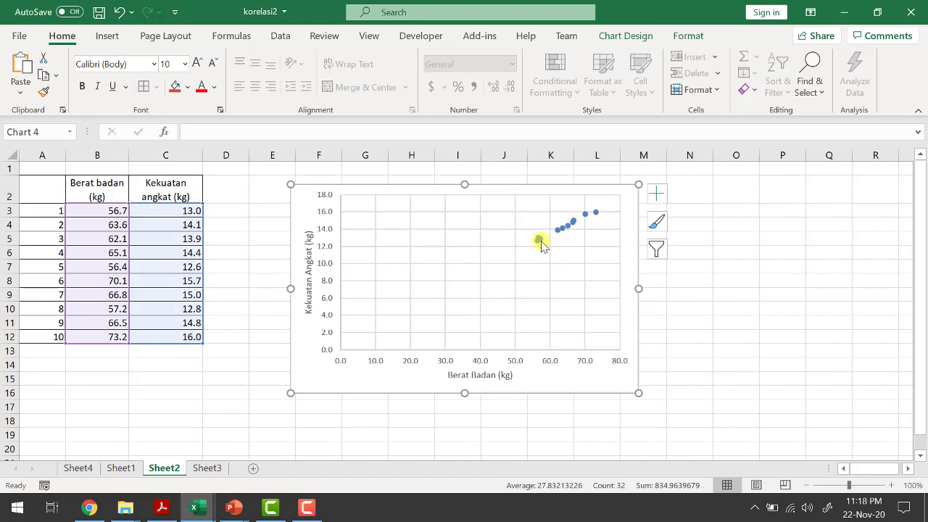
left_click(111, 379)
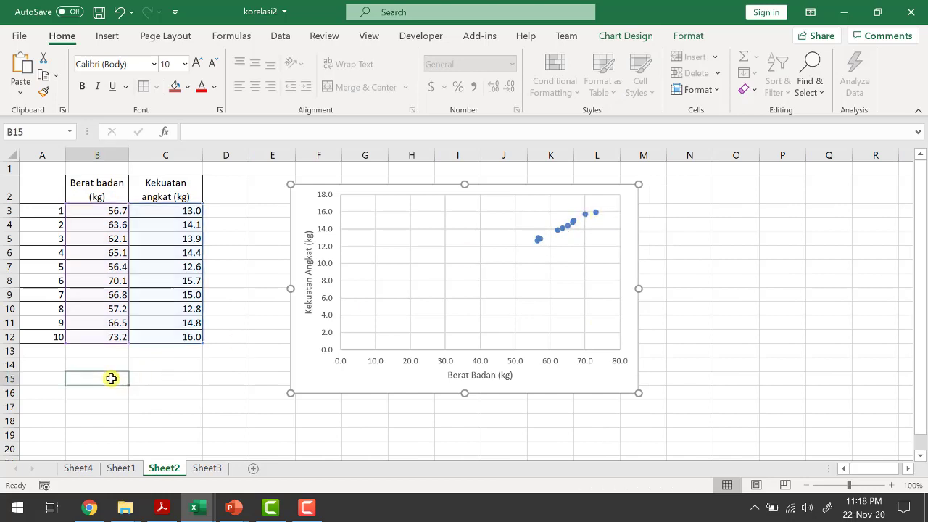
type("=co")
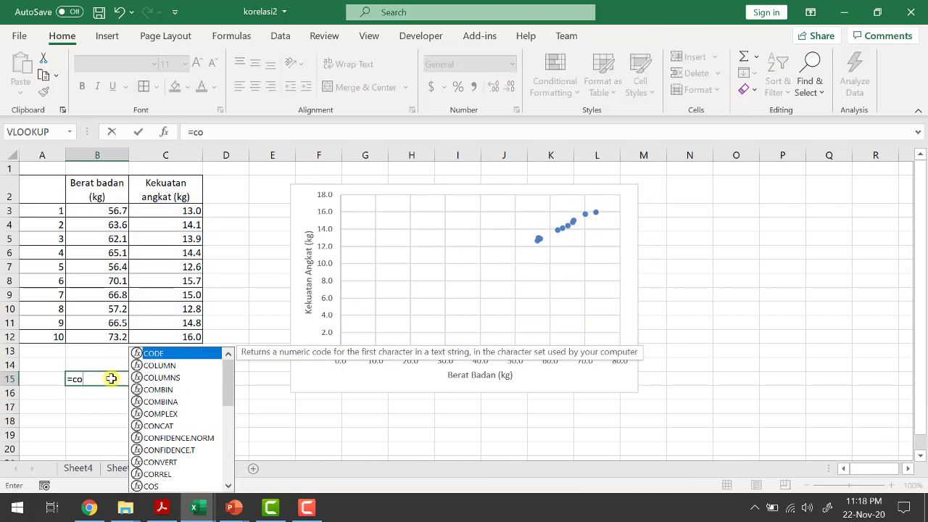
type("rr")
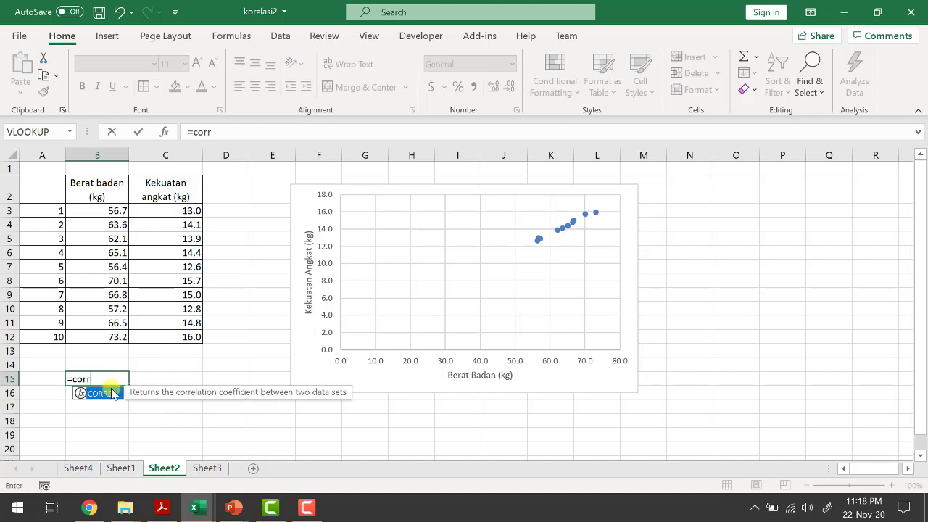
double_click(112, 394)
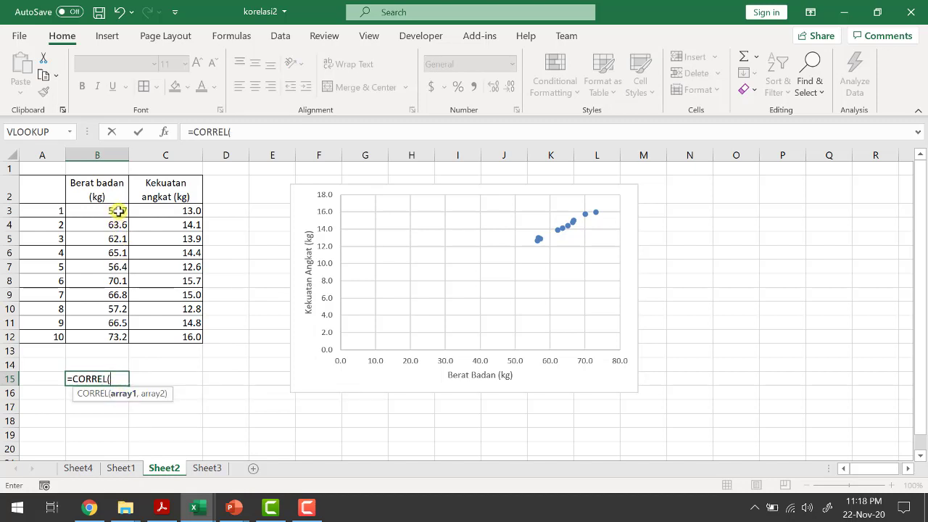
left_click_drag(119, 211, 117, 334)
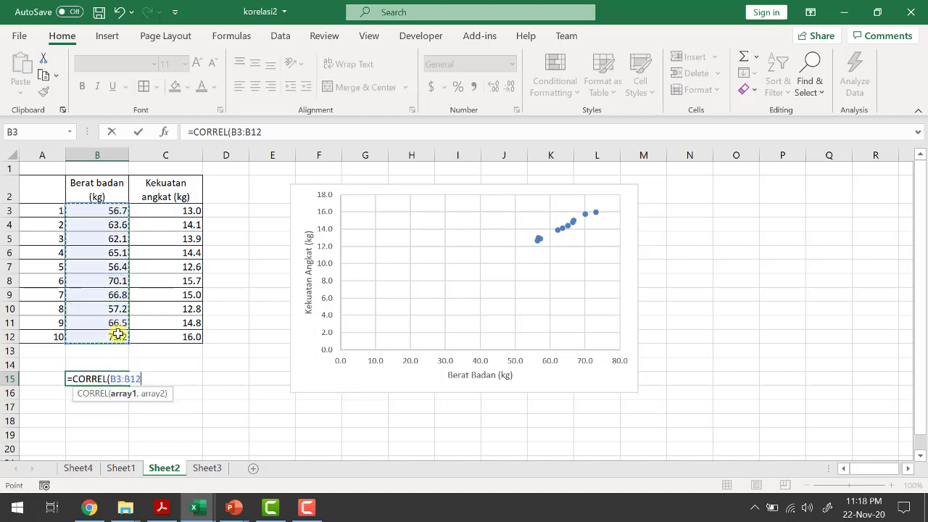
type(",")
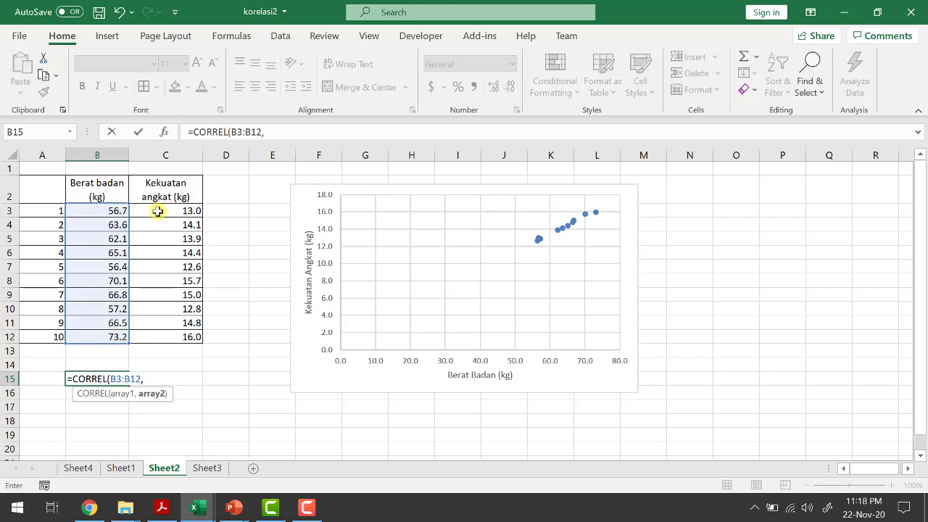
left_click_drag(156, 210, 154, 337)
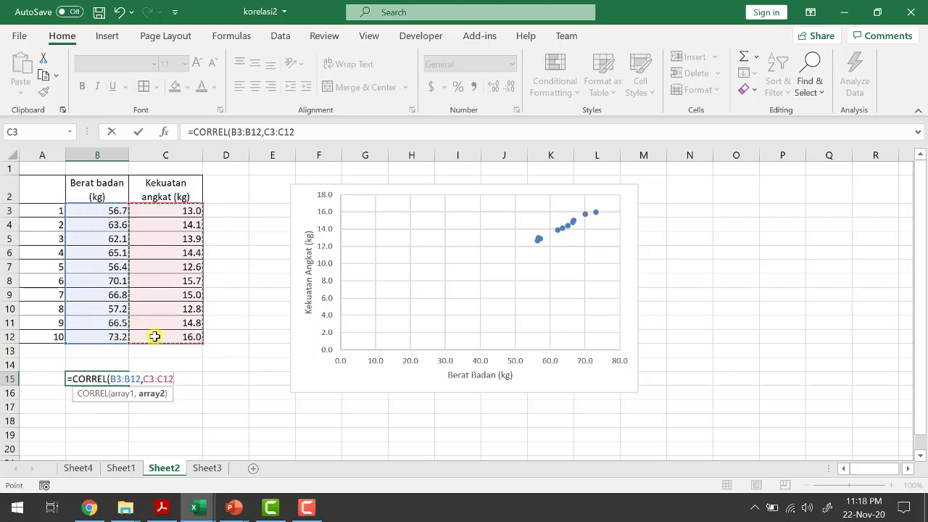
type(")")
key("Return")
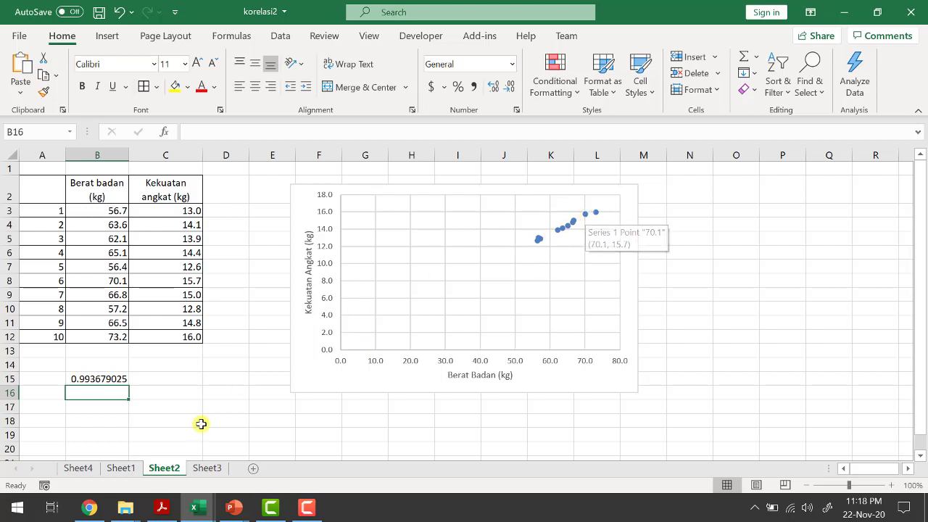
- On Sheet3, calculate the correlation between body weight B3:B12 and speed C3:C12 in B15 with CORREL
left_click(205, 468)
type("=")
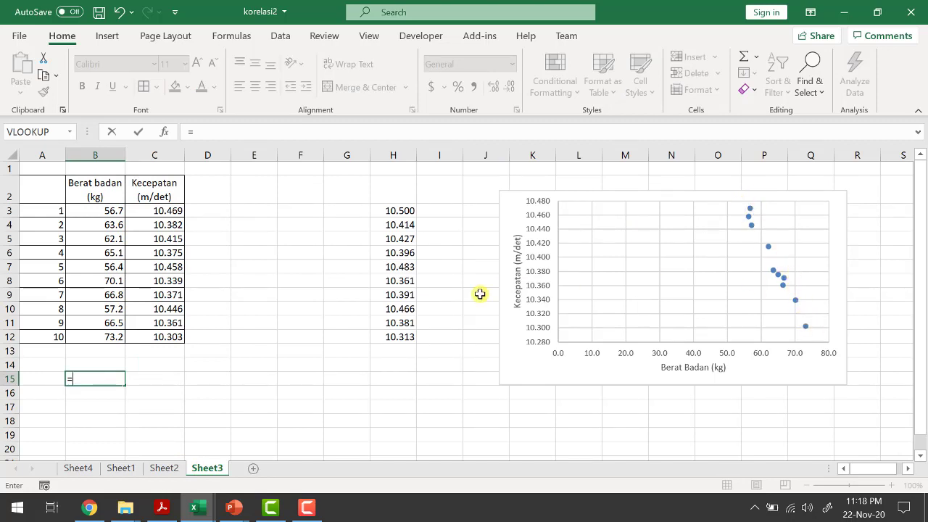
type("corr")
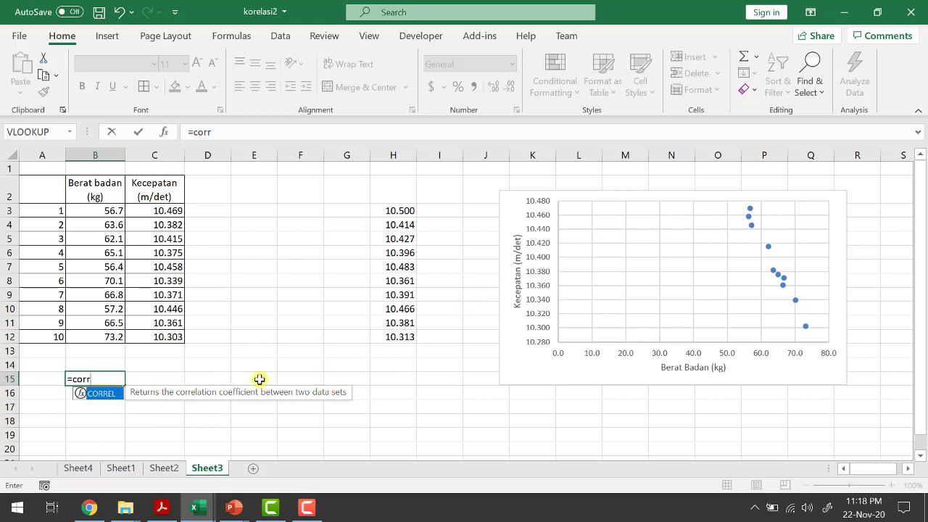
double_click(108, 400)
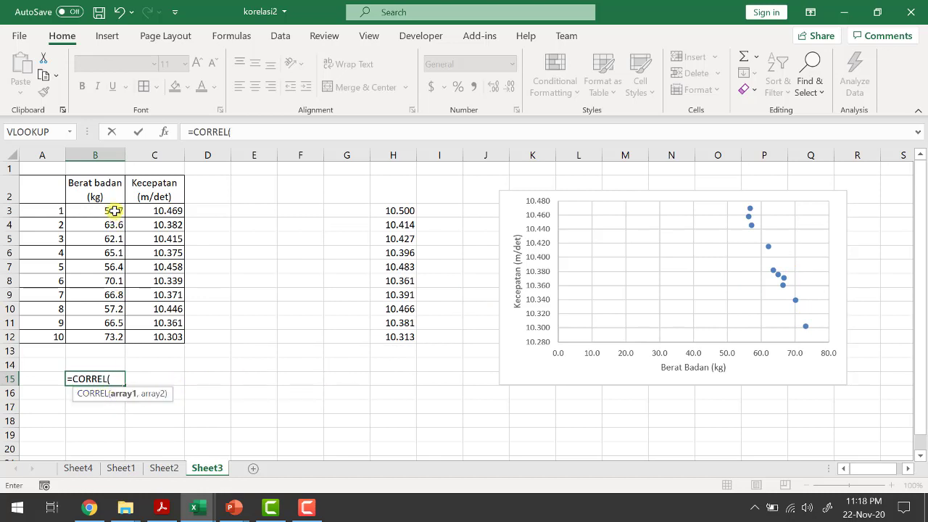
left_click_drag(114, 209, 110, 334)
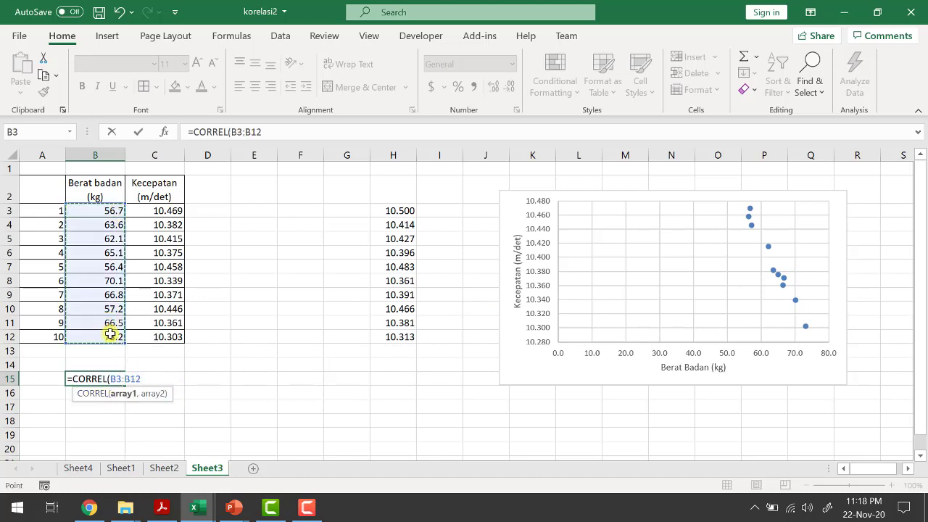
type(",")
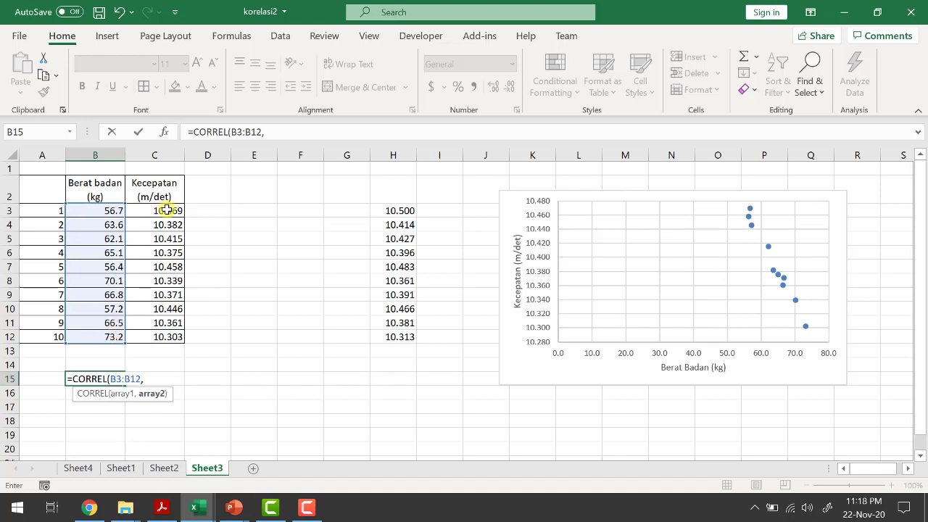
left_click_drag(166, 213, 149, 335)
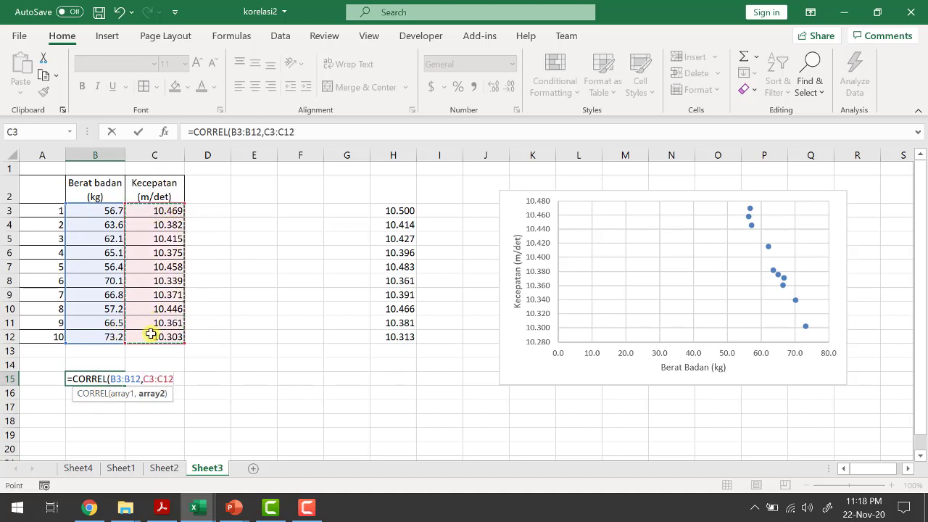
type(")")
key("Return")
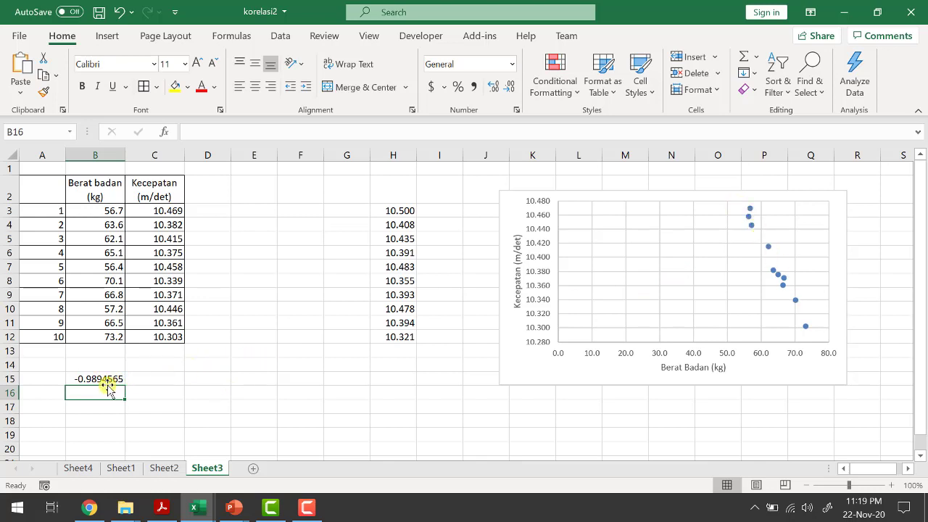
- Compare the correlation coefficients with the scatter charts on Sheet4, Sheet3, Sheet2 and Sheet1
left_click(79, 468)
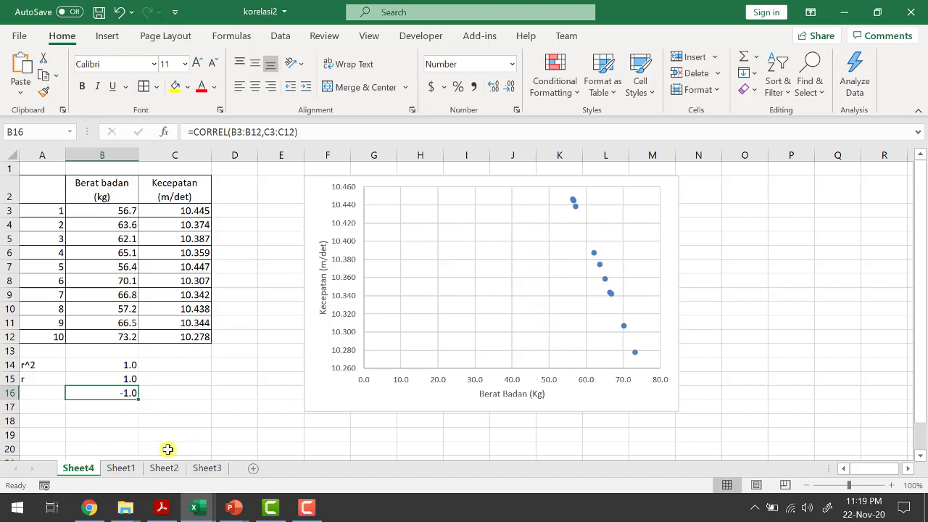
left_click(207, 468)
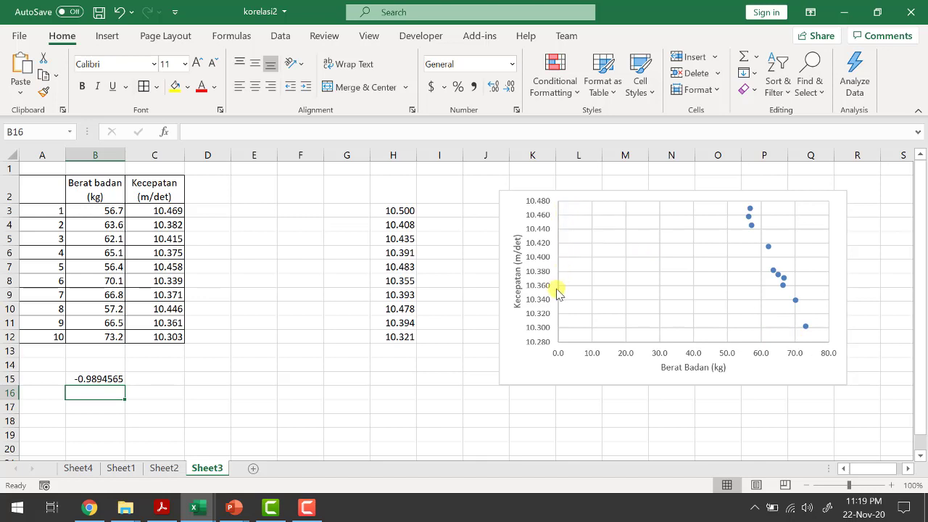
left_click(164, 469)
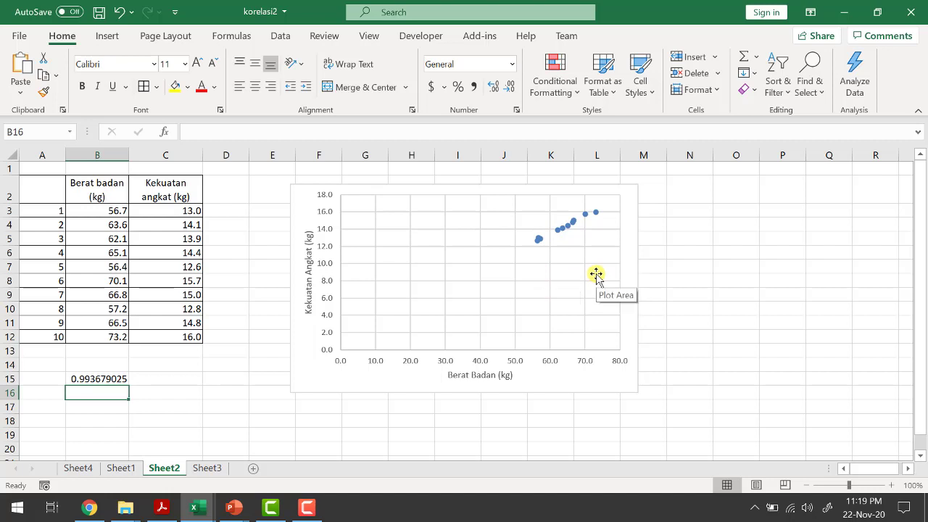
left_click(74, 381)
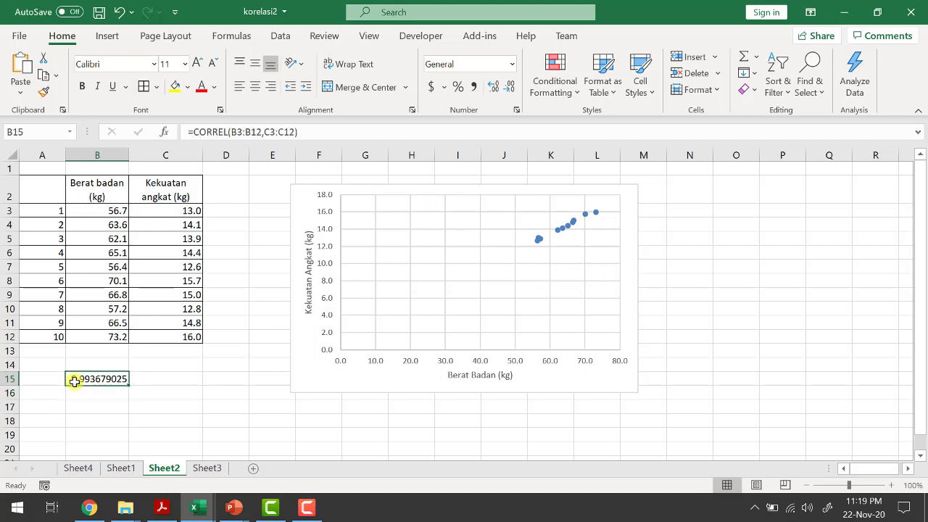
left_click(121, 467)
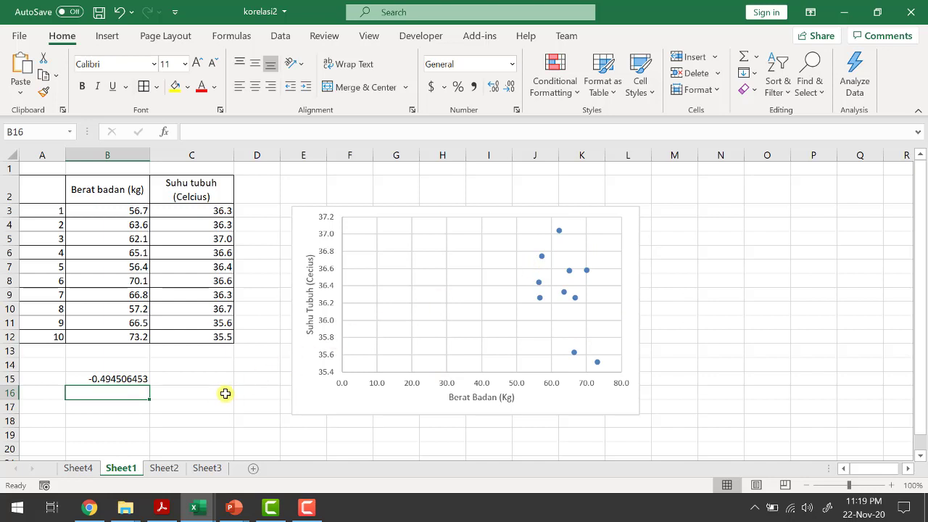
- View the correlation formula in the PowerPoint slide show, return to Excel and check the x heading above body weight on Sheet3
key("alt+Tab")
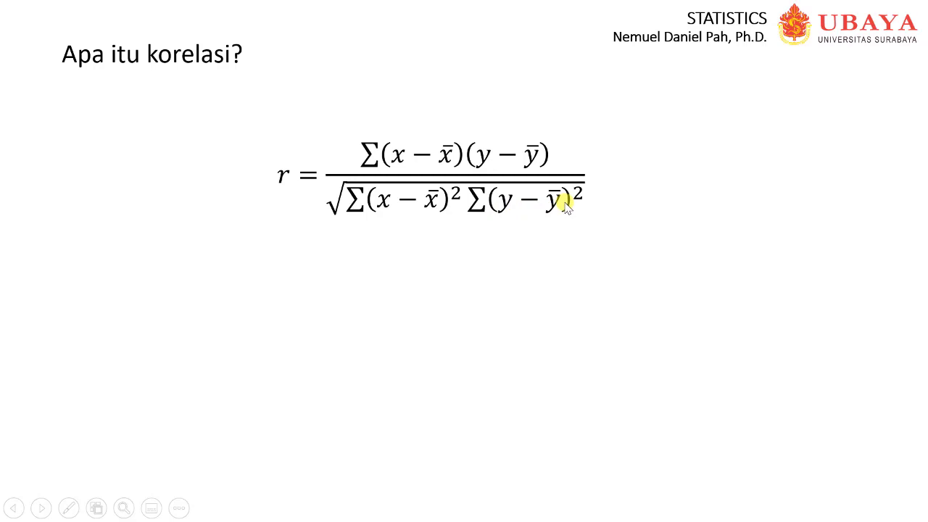
key("alt+Tab")
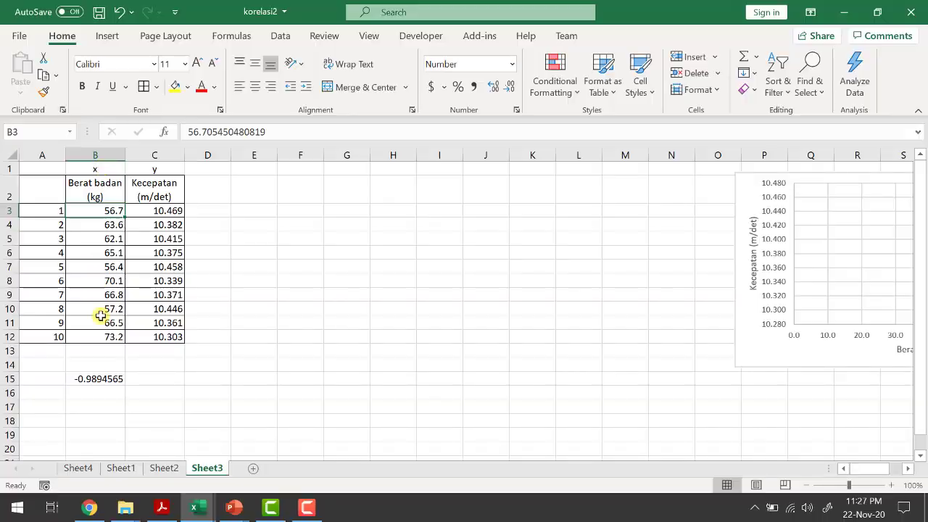
left_click(108, 168)
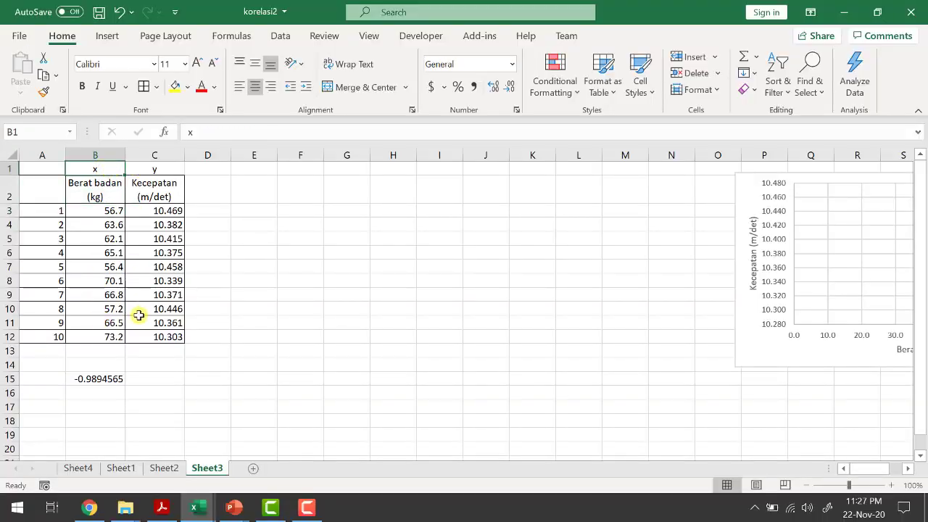
- Calculate the mean body weight of B3:B12 in B13 with AVERAGE
left_click(113, 347)
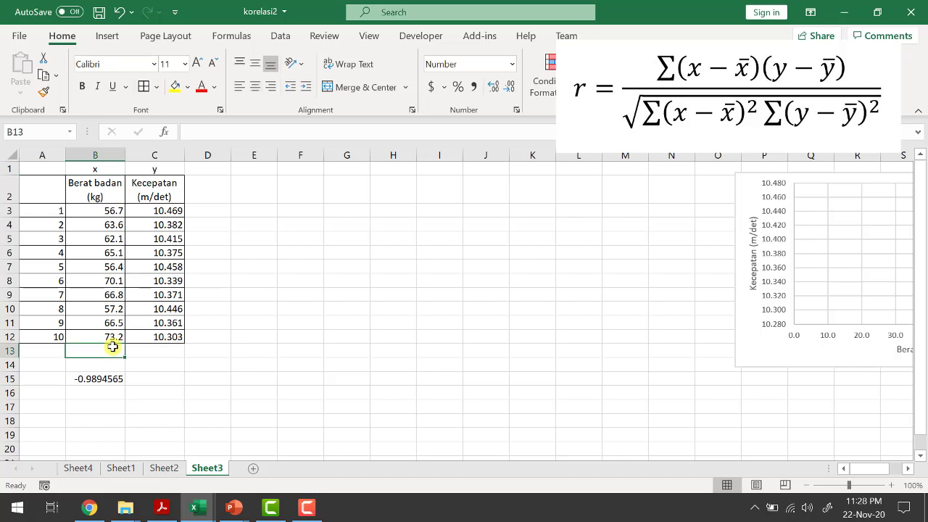
type("=")
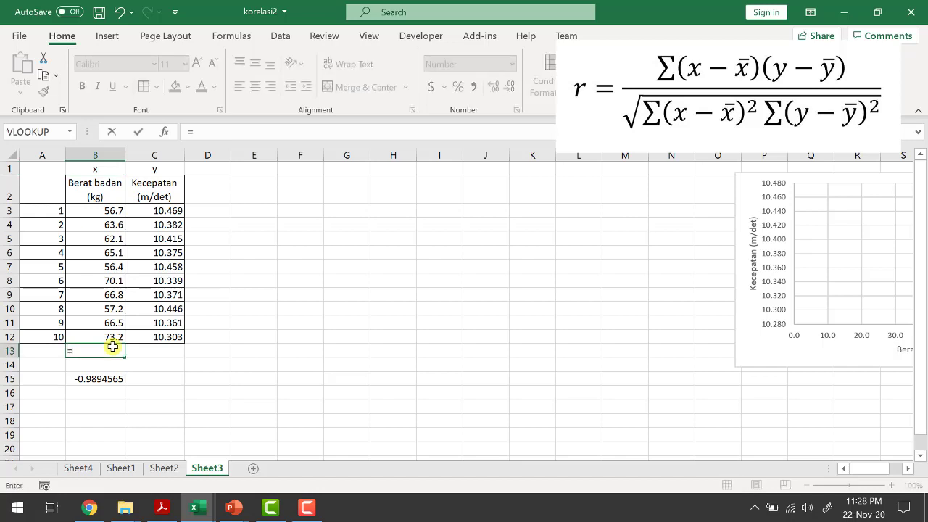
type("average(")
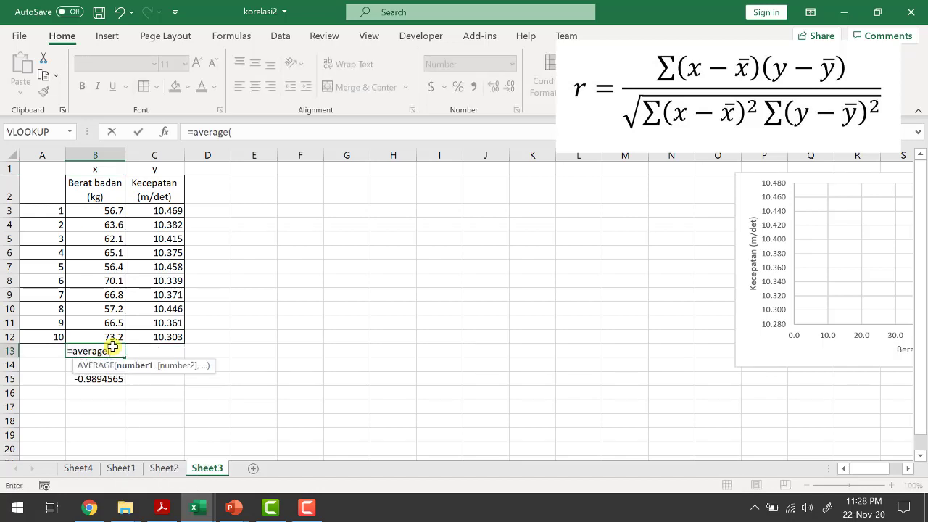
left_click_drag(110, 214, 99, 337)
type(")")
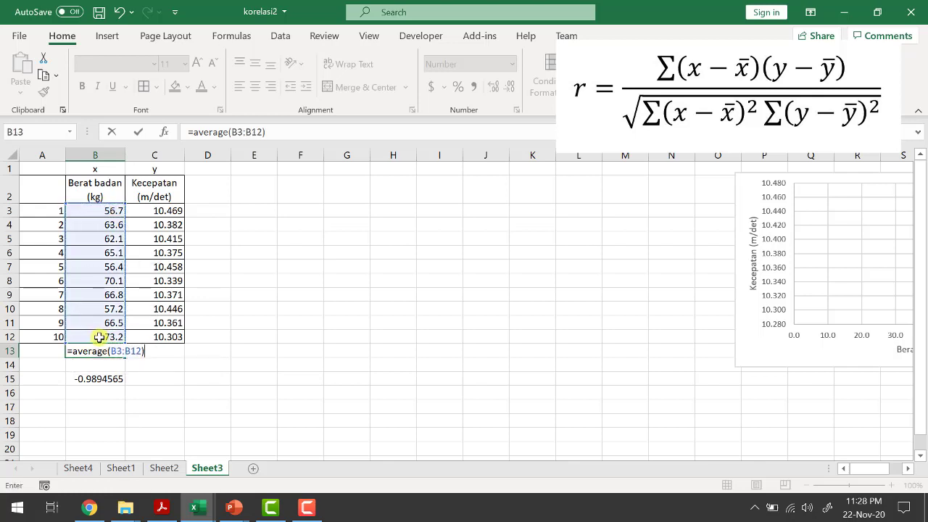
key("Return")
- Copy the average formula from B13 to C13 for the speed column
key("Up")
key("ctrl+c")
key("Right")
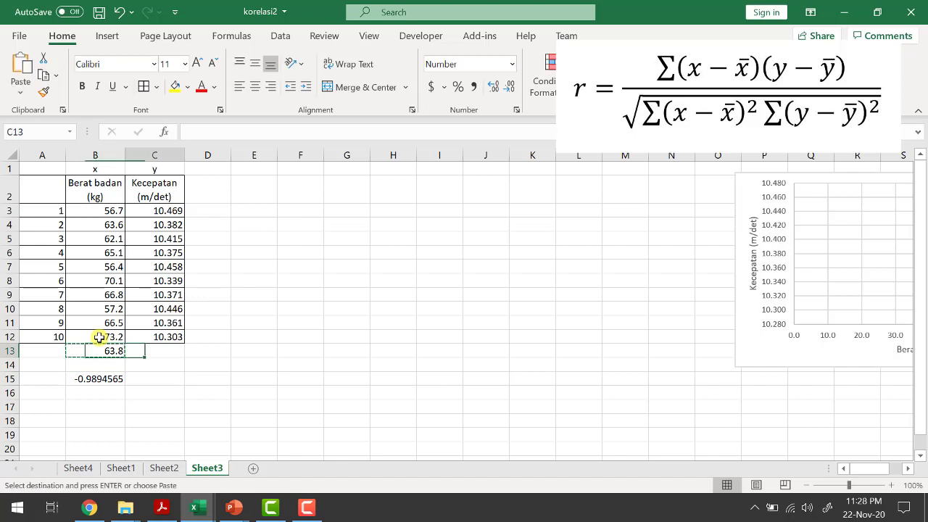
key("ctrl+v")
key("Right")
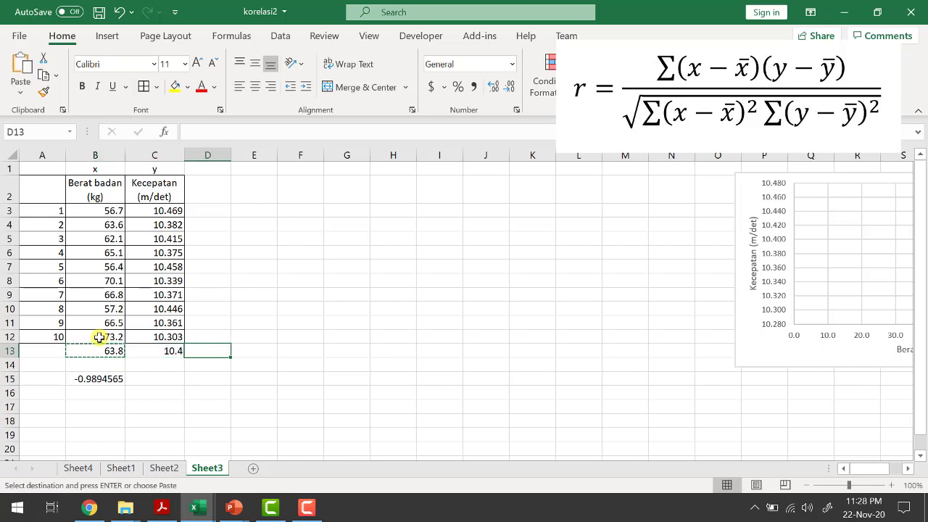
left_click(165, 350)
- Enter the deviation headings x-xbar in D2 and y-ybar in E2
left_click(214, 198)
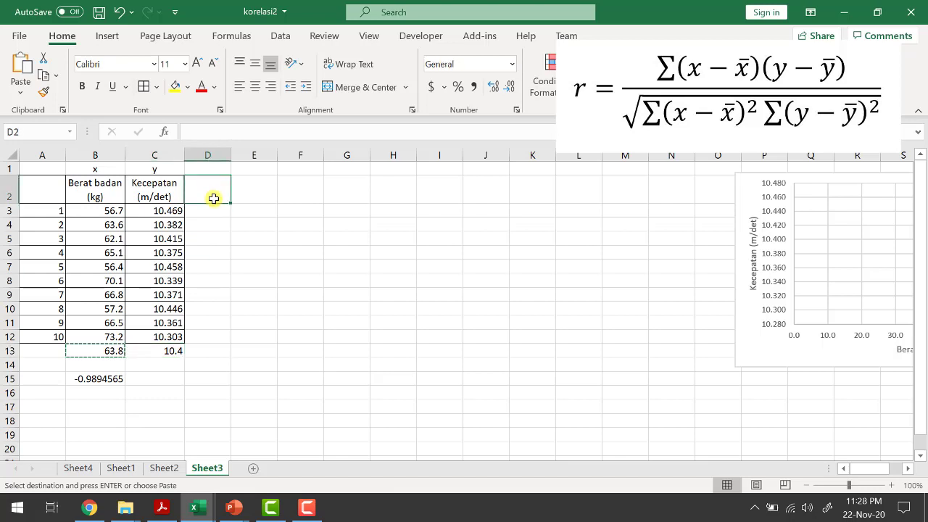
type("x-")
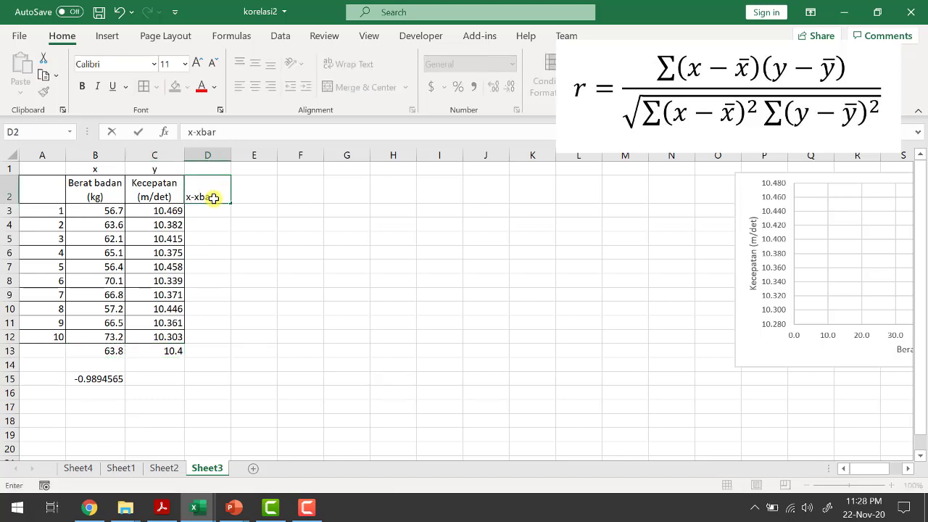
type("xbar")
key("Tab")
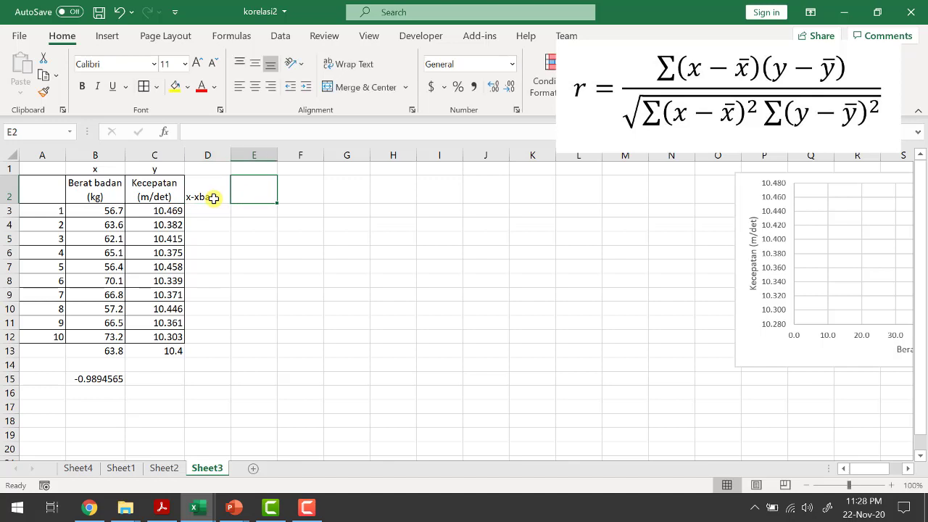
type("y")
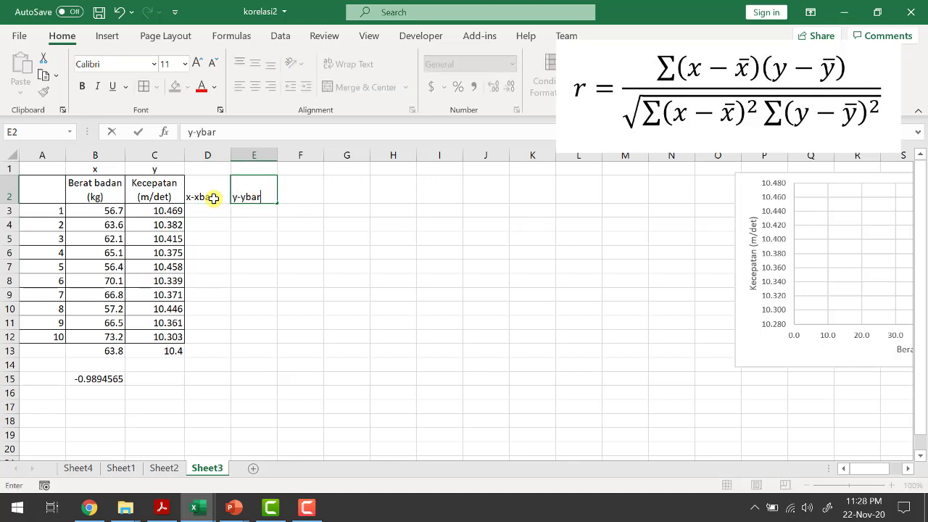
type("-ybar")
key("Tab")
- Enter the headings (x-xbar)^2 in F2, (y-ybar)^2 in G2 and (x-xbar)(y-ybar) in H2
type("(")
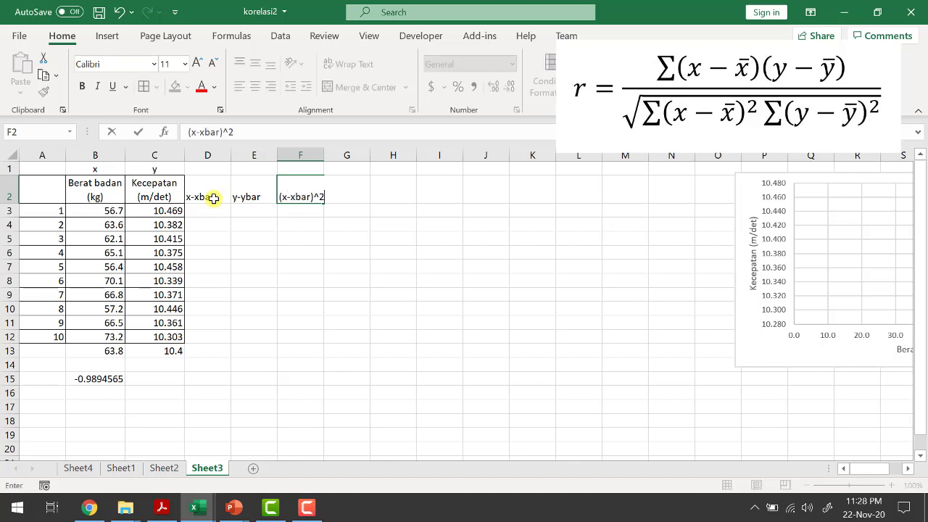
type("x-xbar)^2")
key("Tab")
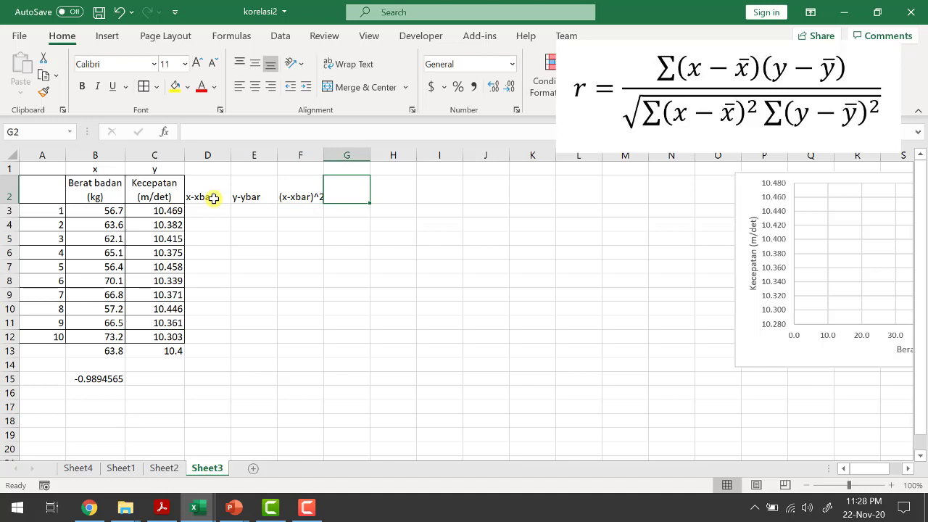
type("(y-ybar)^2")
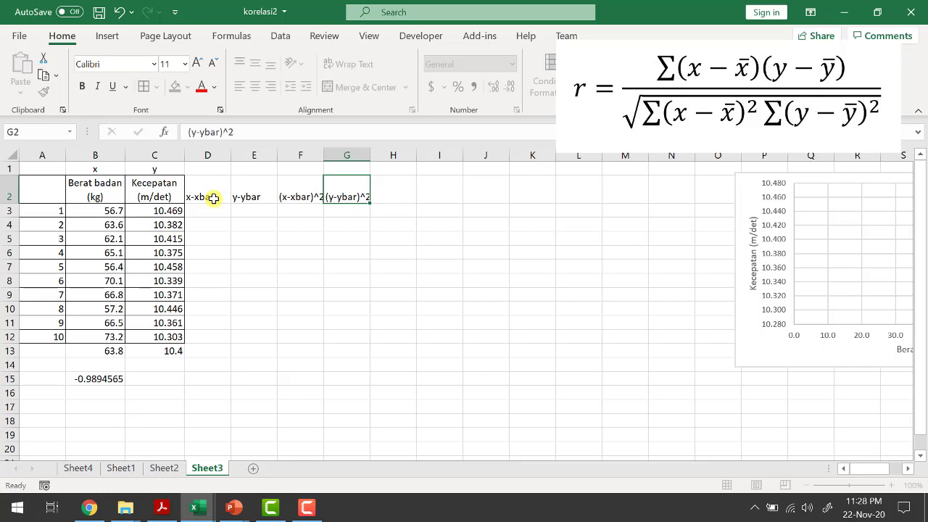
key("Return")
key("Up")
key("Right")
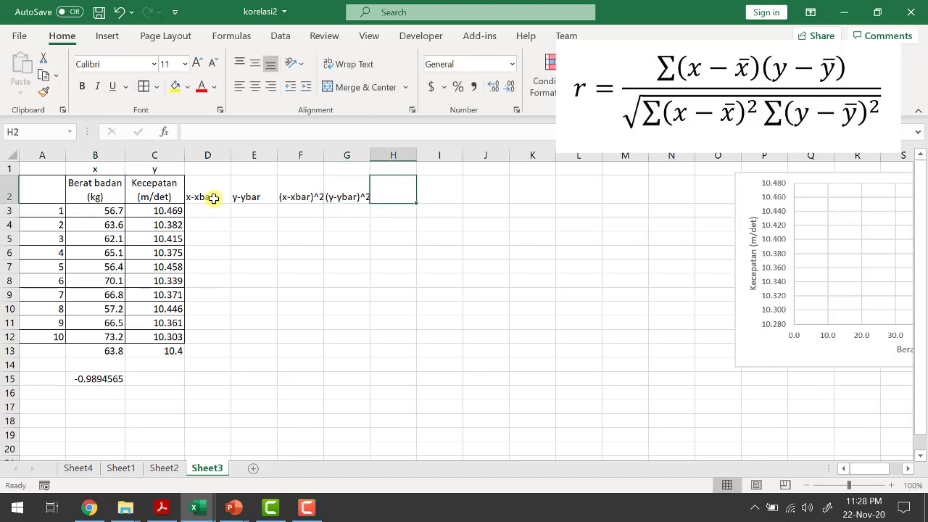
type("(x-xbar)(y-ybar")
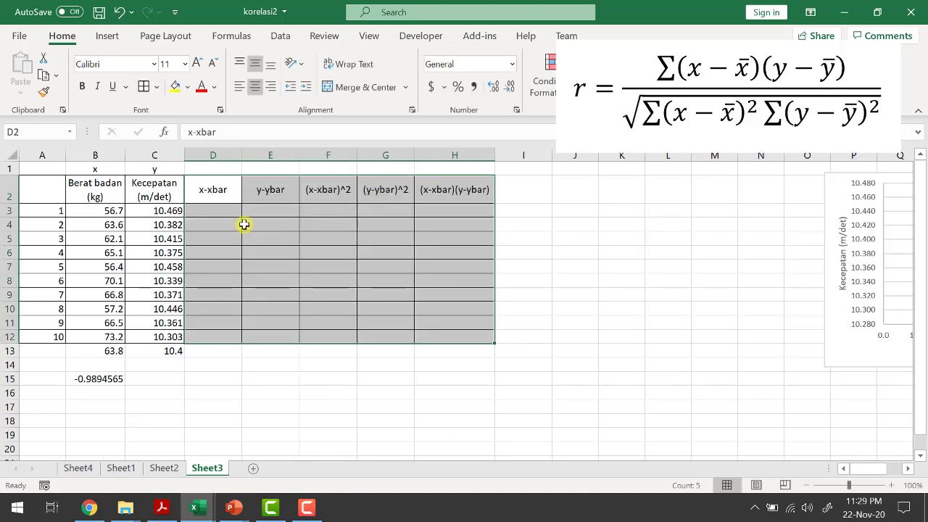
- Calculate the first body weight deviation in D3 with =B3-B$13, keeping the mean's row fixed
left_click(234, 215)
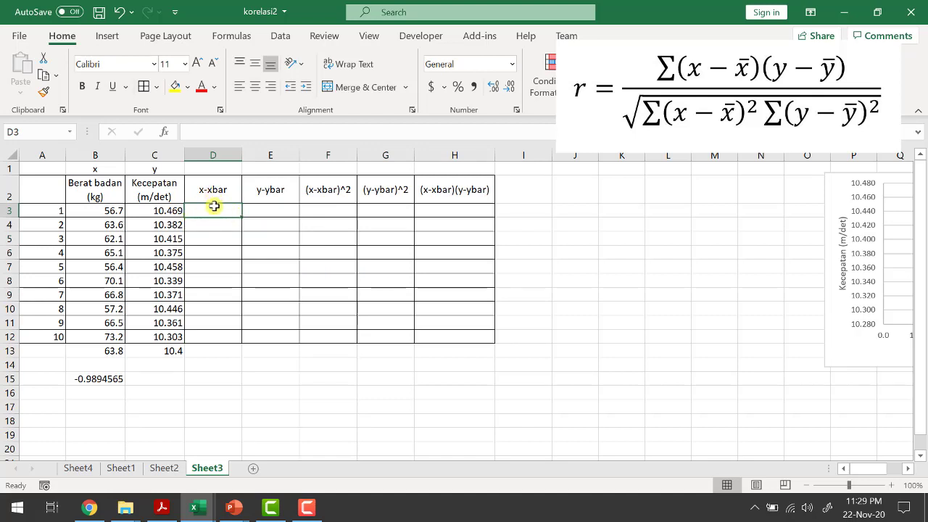
type("=")
left_click(99, 210)
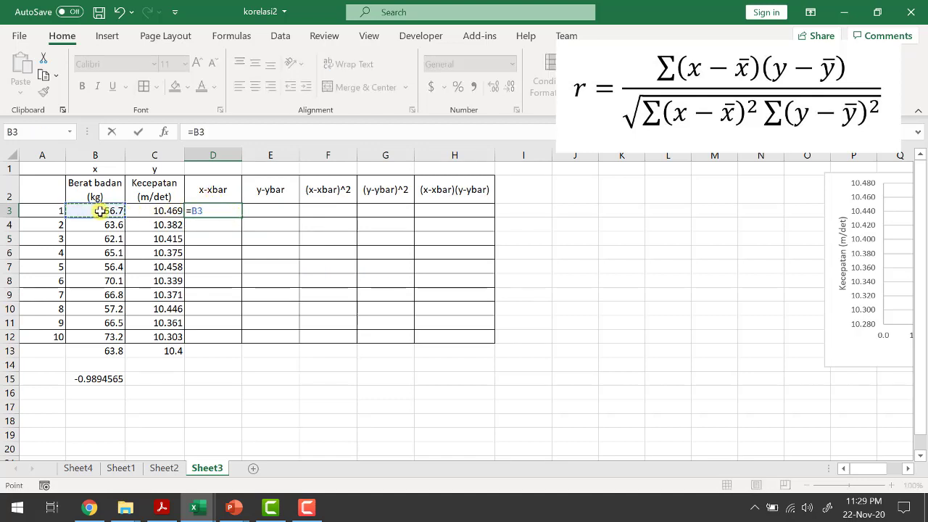
type("-")
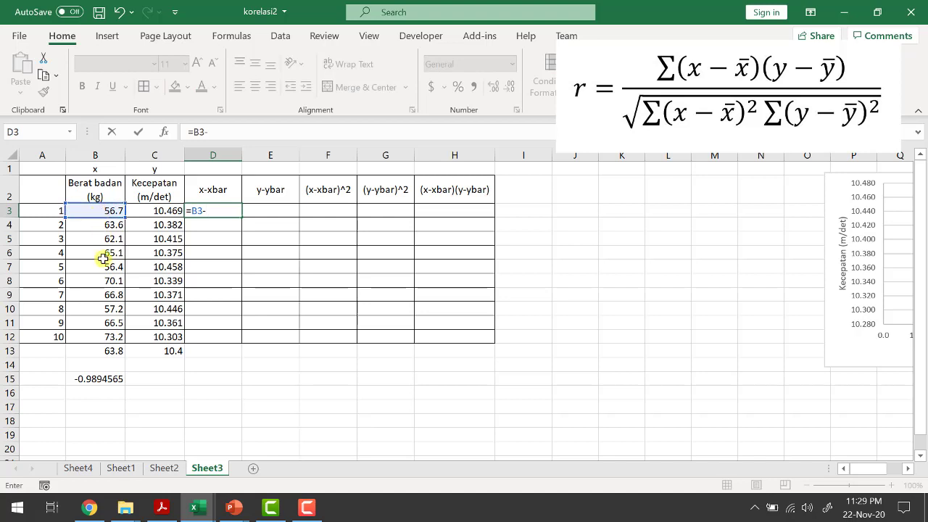
left_click(106, 350)
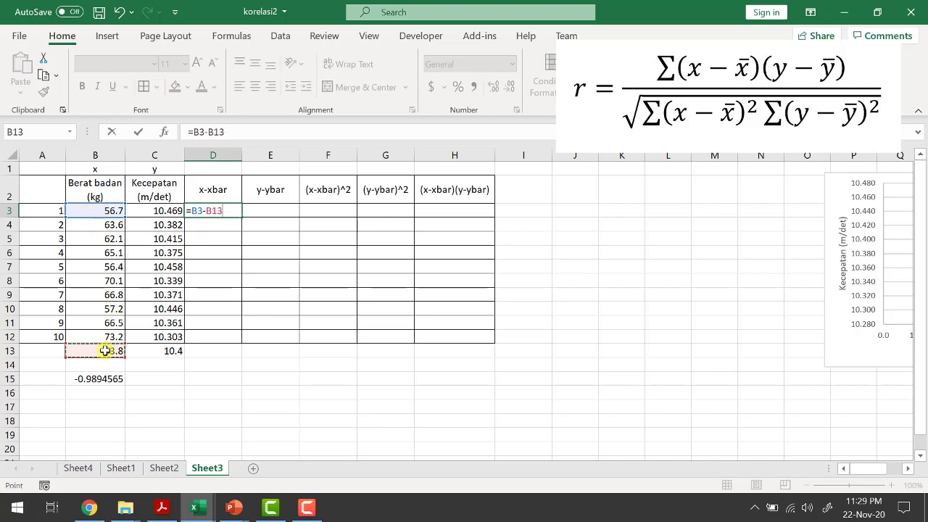
left_click(216, 133)
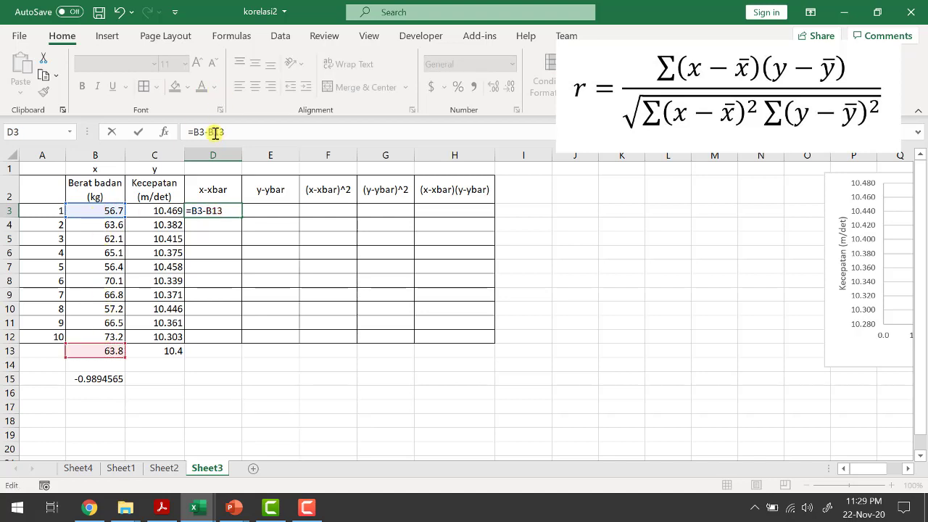
type("$")
key("Return")
key("Up")
- Copy the x-xbar formula from D3 to D4:D12
key("ctrl+c")
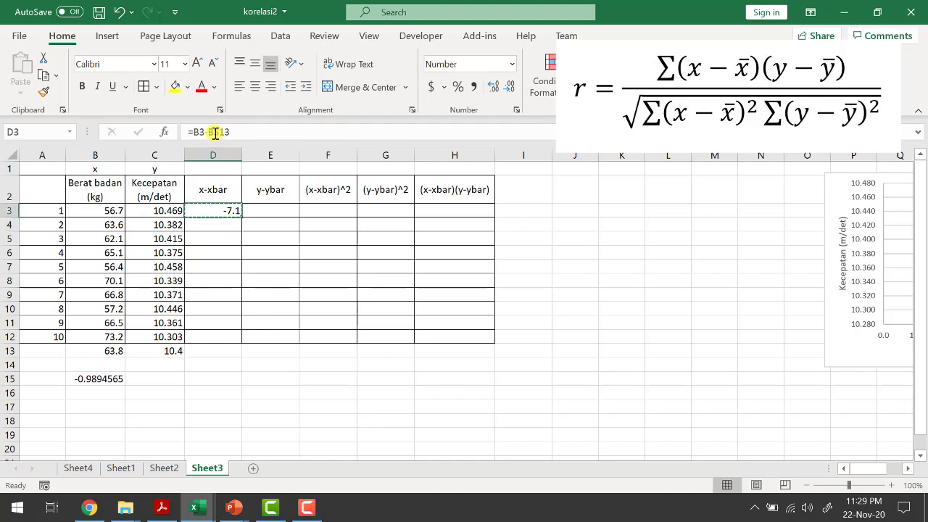
key("Down")
key("shift+Down")
key("shift+Down")
key("shift+Down")
key("shift+Down")
key("shift+Down")
key("shift+Down")
key("shift+Down")
key("shift+Down")
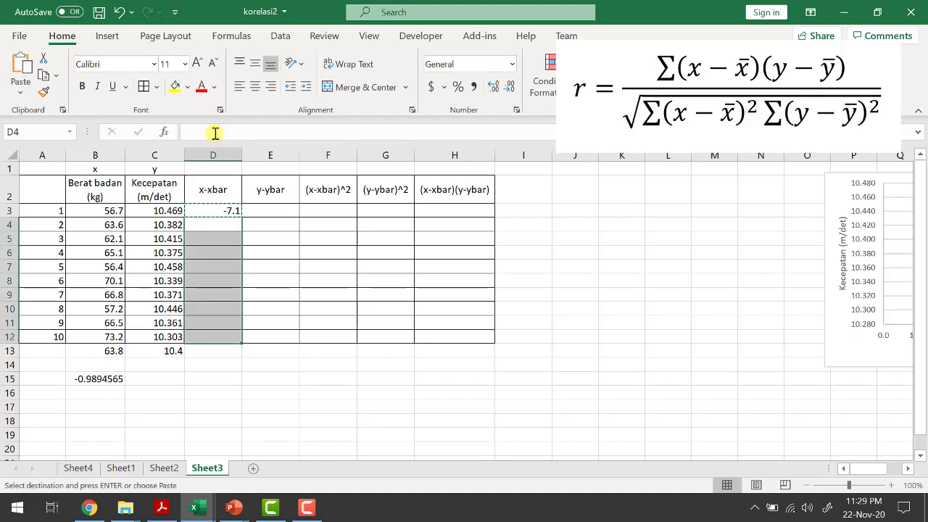
key("ctrl+v")
- Calculate the first speed deviation in E3 with =C3-C$13, keeping the mean's row fixed
key("Up")
key("Right")
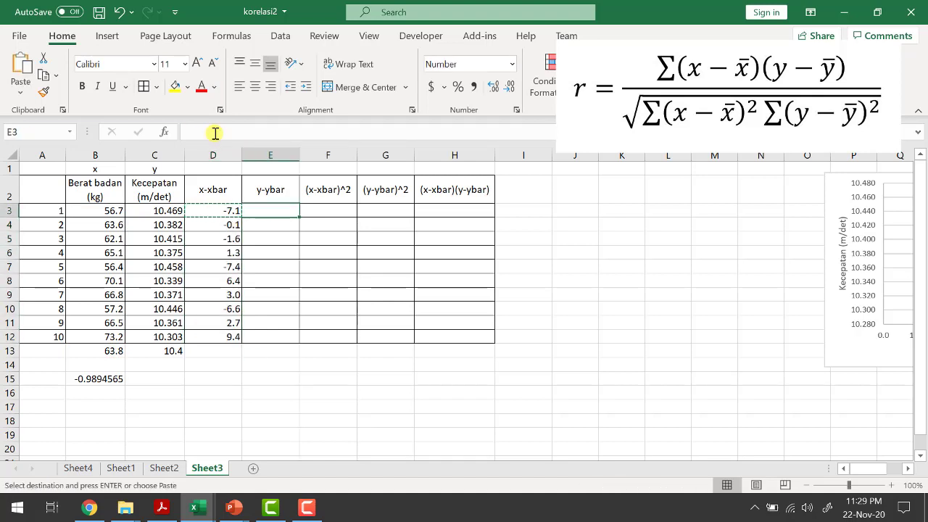
type("=")
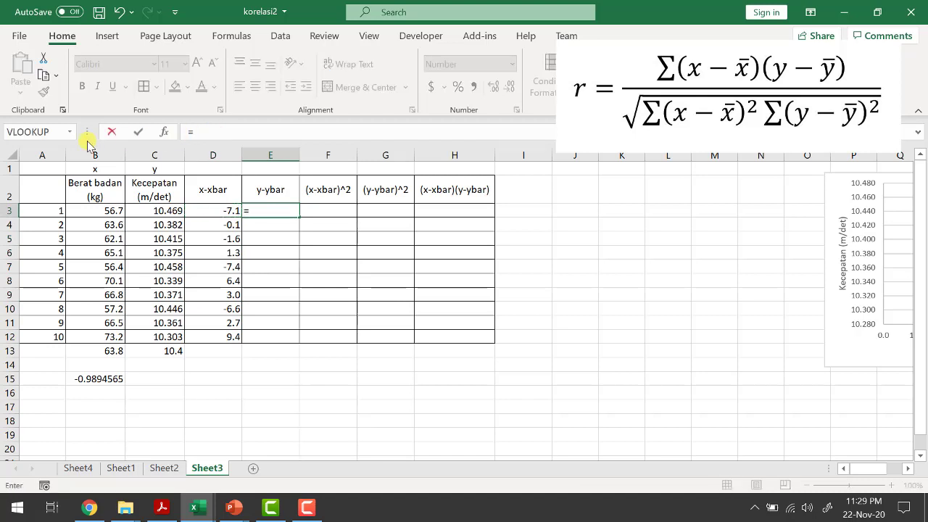
left_click(143, 208)
type("-")
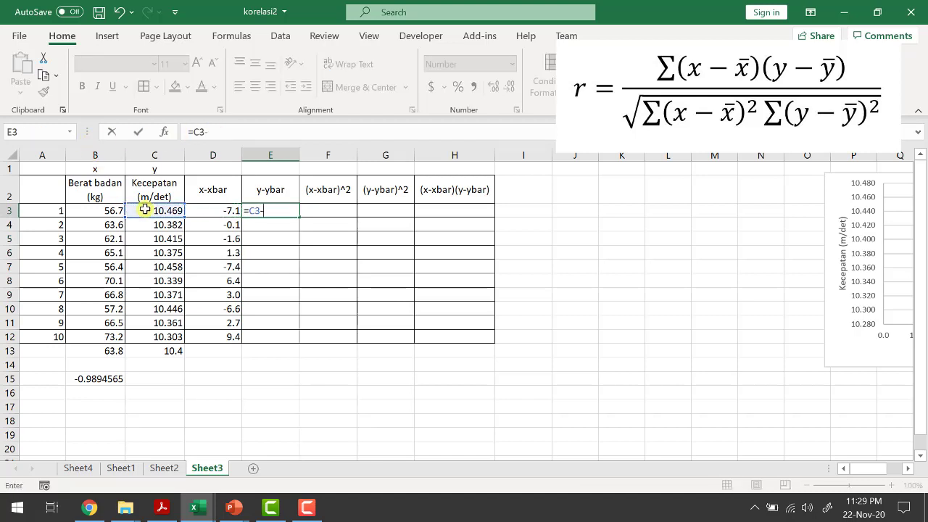
left_click(163, 348)
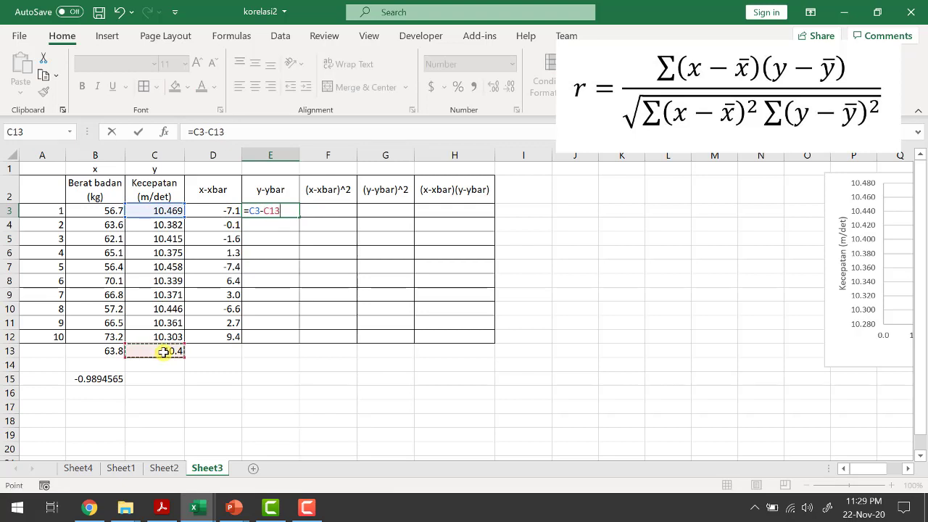
left_click(216, 131)
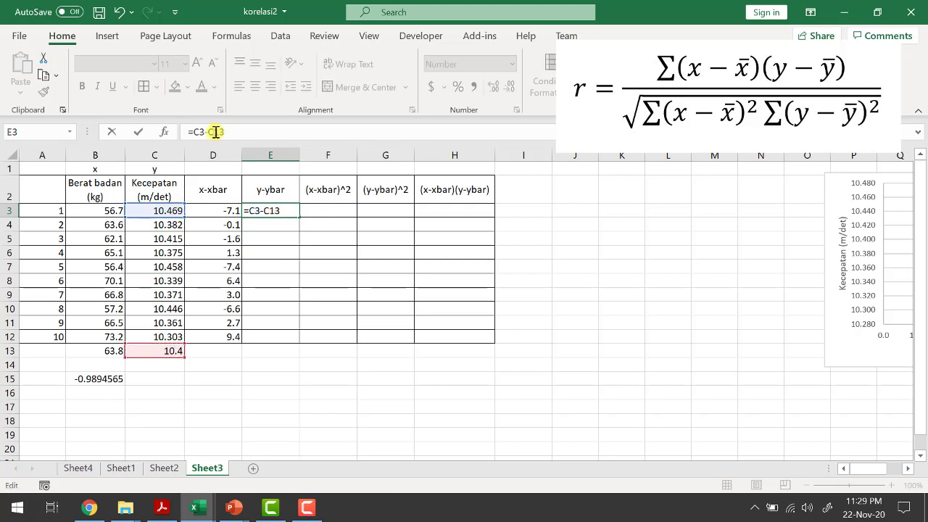
key("Return")
key("Up")
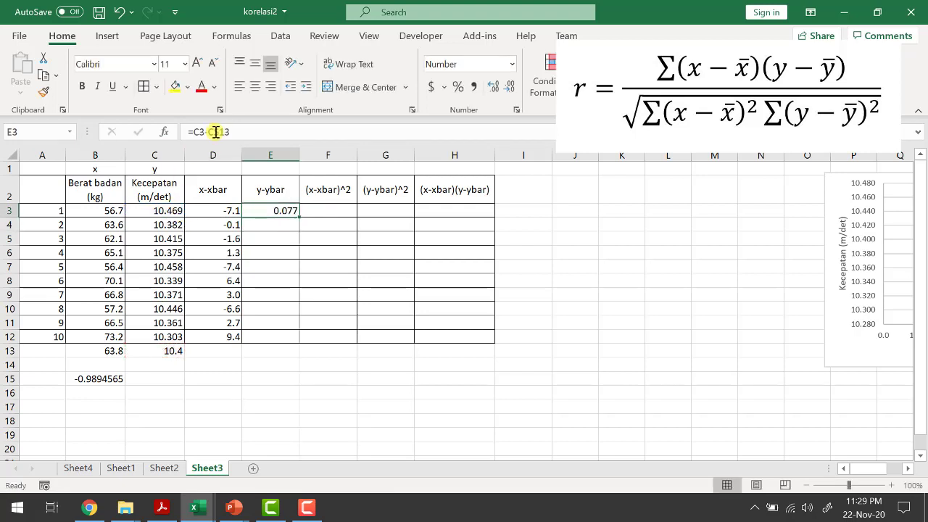
- Copy the y-ybar formula from E3 to E4:E12
key("ctrl+c")
key("Down")
key("shift+Down")
key("shift+Down")
key("shift+Down")
key("shift+Down")
key("shift+Down")
key("shift+Down")
key("shift+Down")
key("shift+Down")
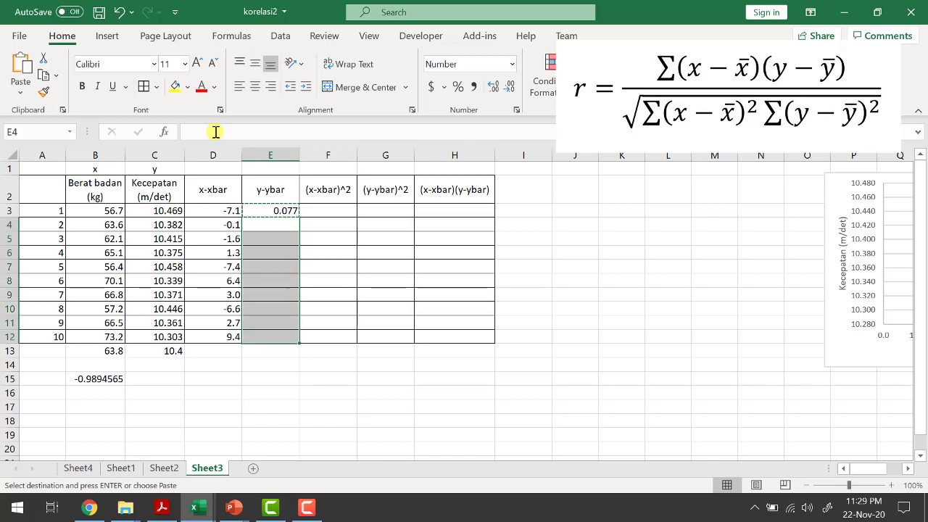
key("ctrl+v")
- Square the first body weight deviation in F3 with the formula =D3^2
key("Up")
key("Right")
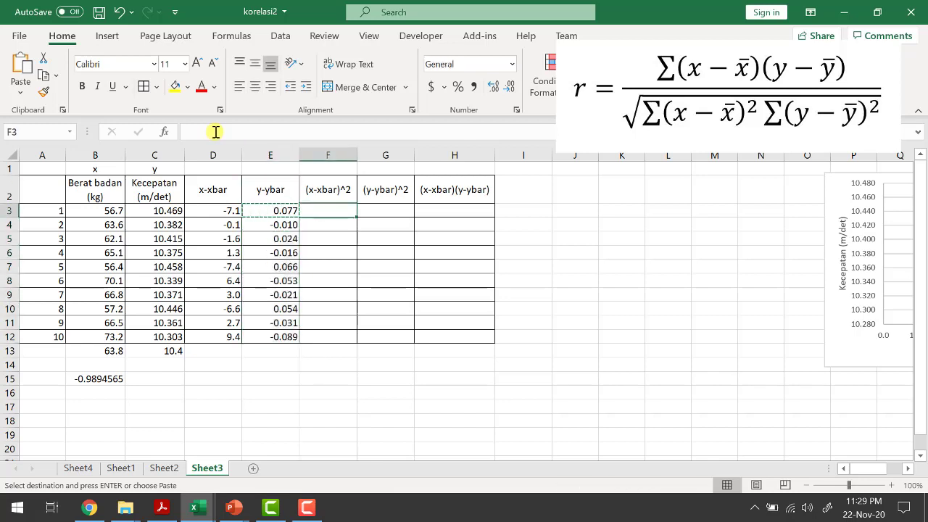
type("=")
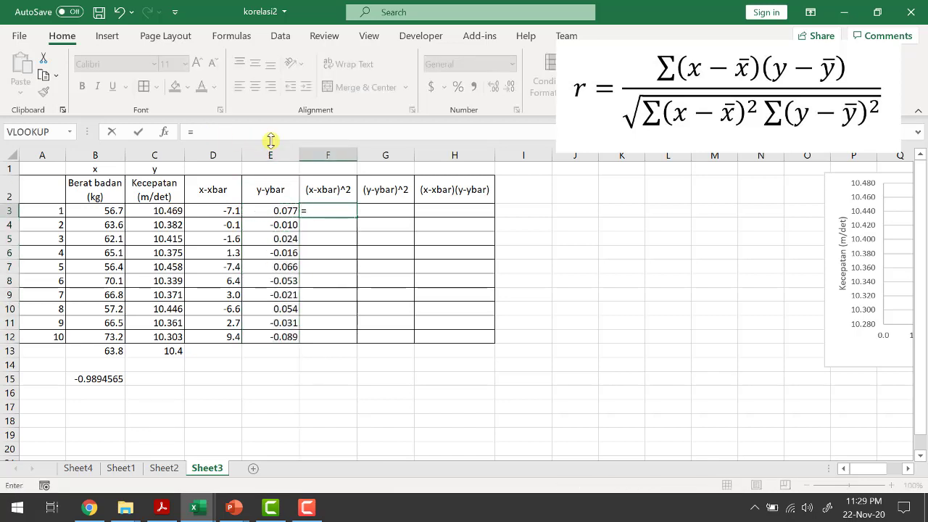
left_click(211, 214)
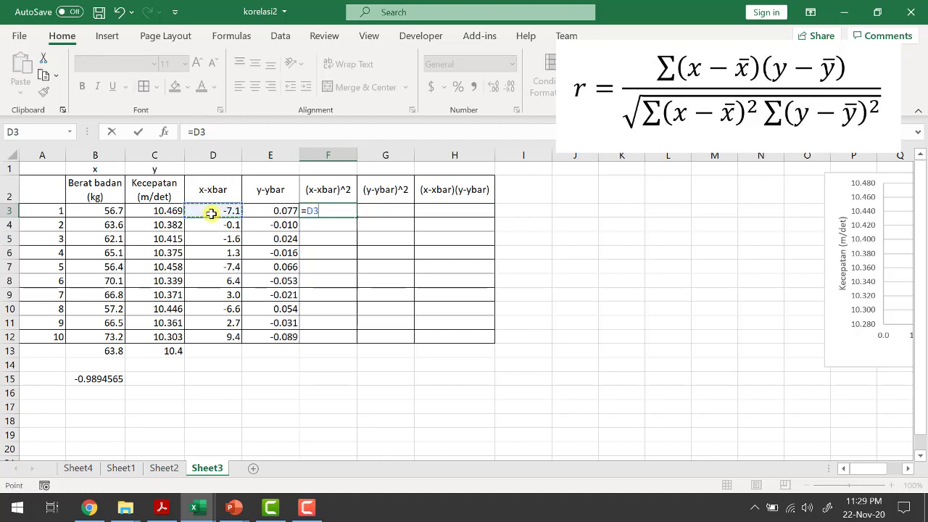
type("^2")
key("ctrl+Return")
- Copy the (x-xbar)^2 formula from F3 to F4:F12
key("ctrl+c")
key("Down")
key("shift+Down")
key("shift+Down")
key("shift+Down")
key("shift+Down")
key("shift+Down")
key("shift+Down")
key("shift+Down")
key("shift+Down")
key("shift+Down")
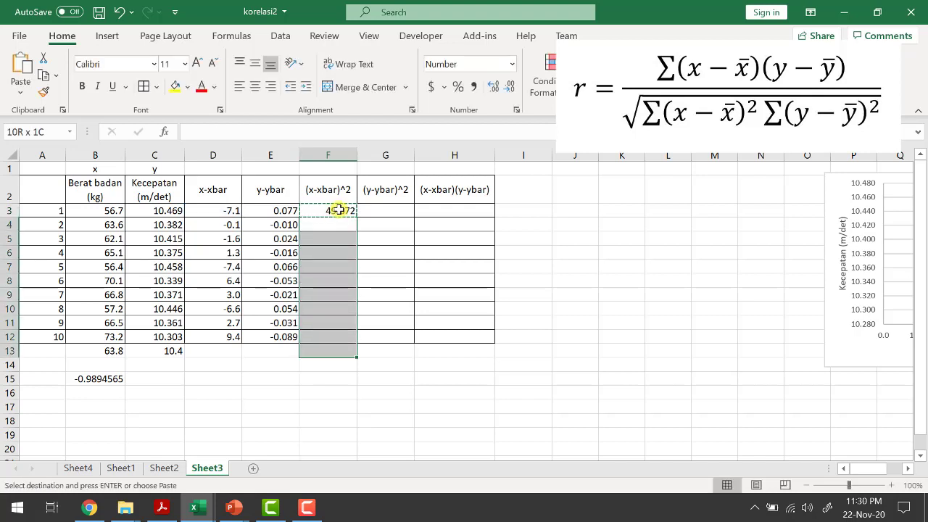
key("shift+Up")
key("ctrl+v")
- Square the first speed deviation in G3 with the formula =E3^2
key("Right")
key("Up")
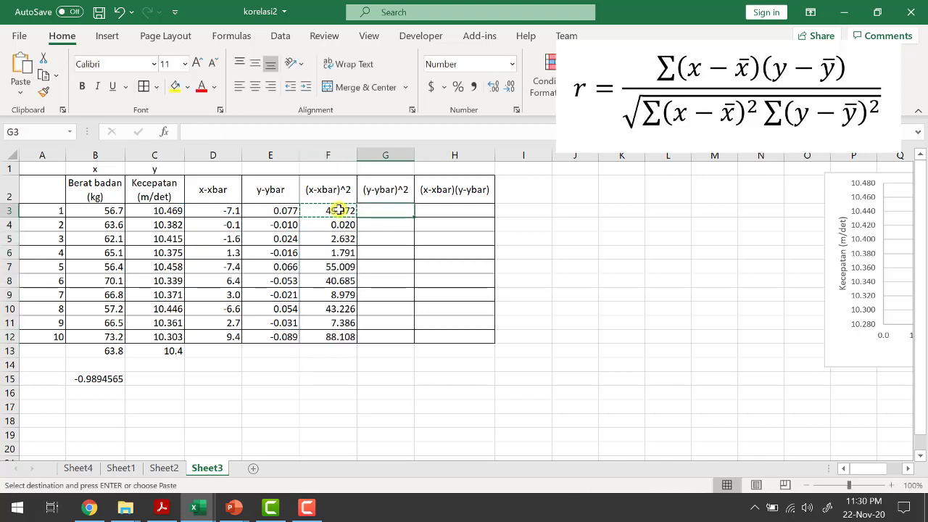
type("=")
left_click(276, 210)
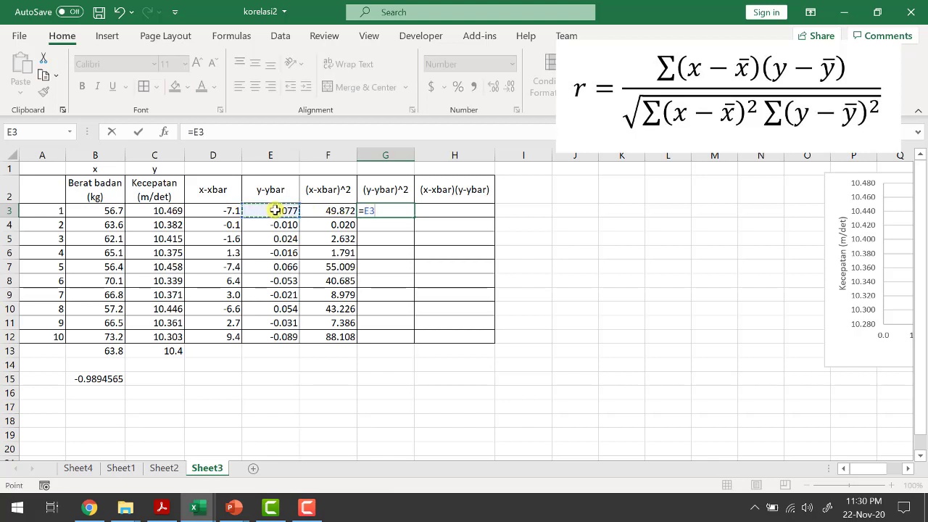
type("^2")
key("Return")
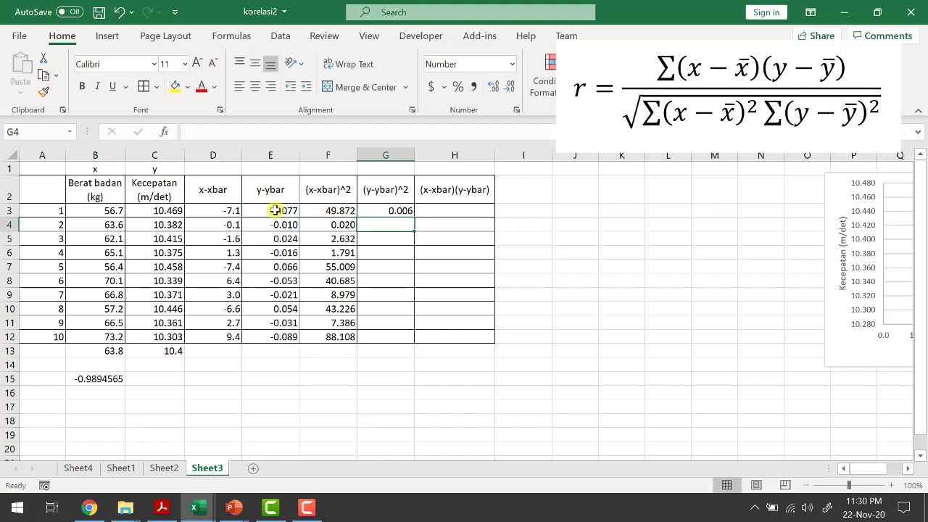
- Copy the (y-ybar)^2 formula from G3 to G4:G12
key("Up")
key("ctrl+c")
key("Down")
key("shift+Down")
key("shift+Down")
key("shift+Down")
key("shift+Down")
key("shift+Down")
key("shift+Down")
key("shift+Down")
key("shift+Down")
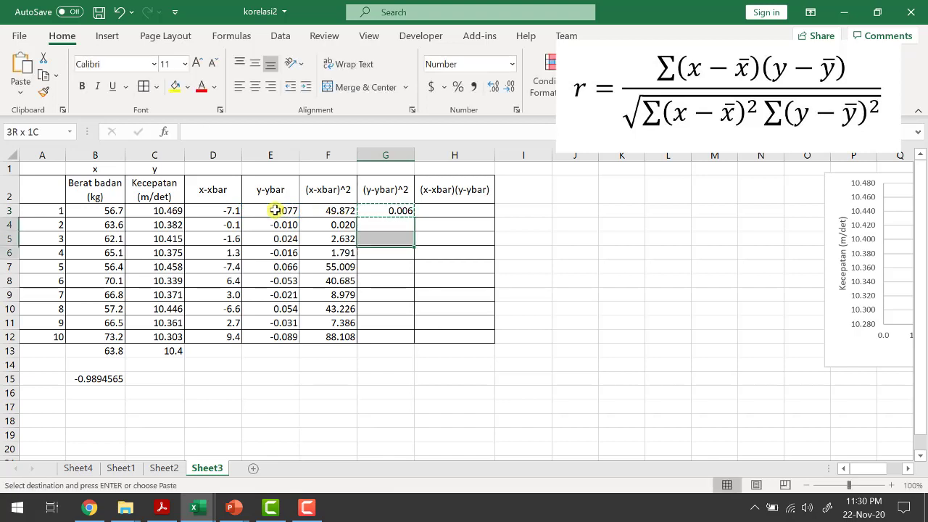
key("ctrl+v")
- Multiply the first body weight and speed deviations in H3 with the formula =D3*E3
key("Up")
key("Right")
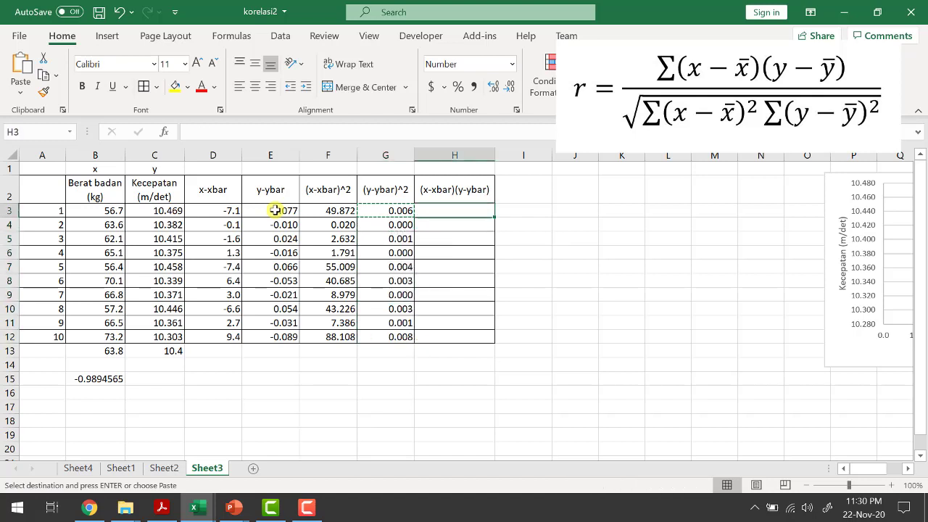
type("=")
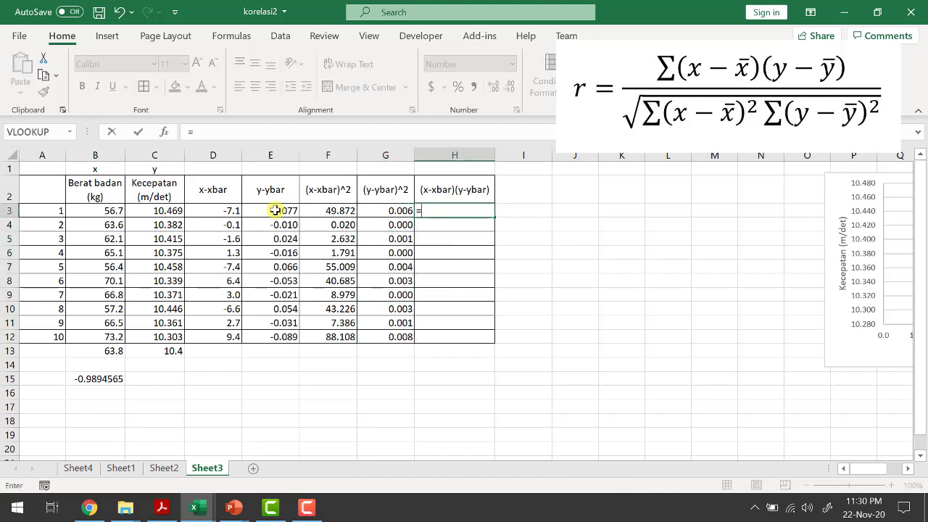
left_click(219, 212)
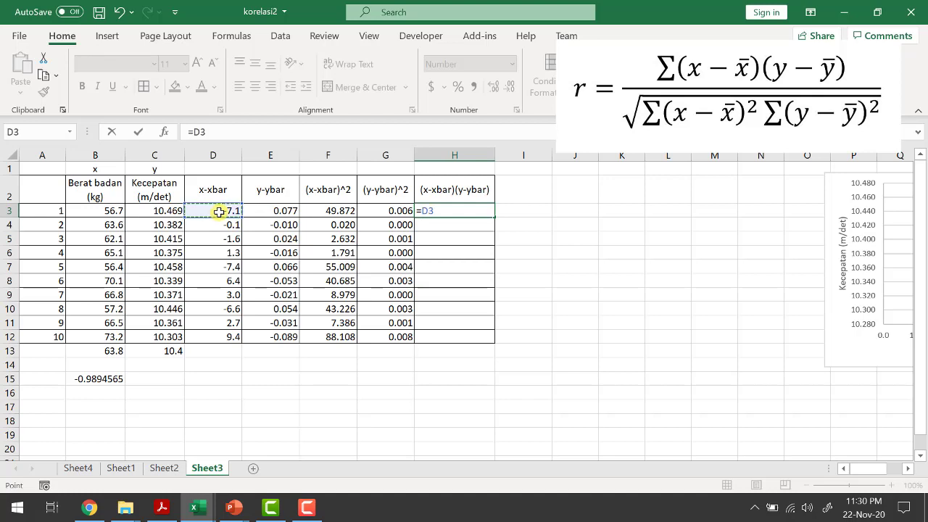
type("*")
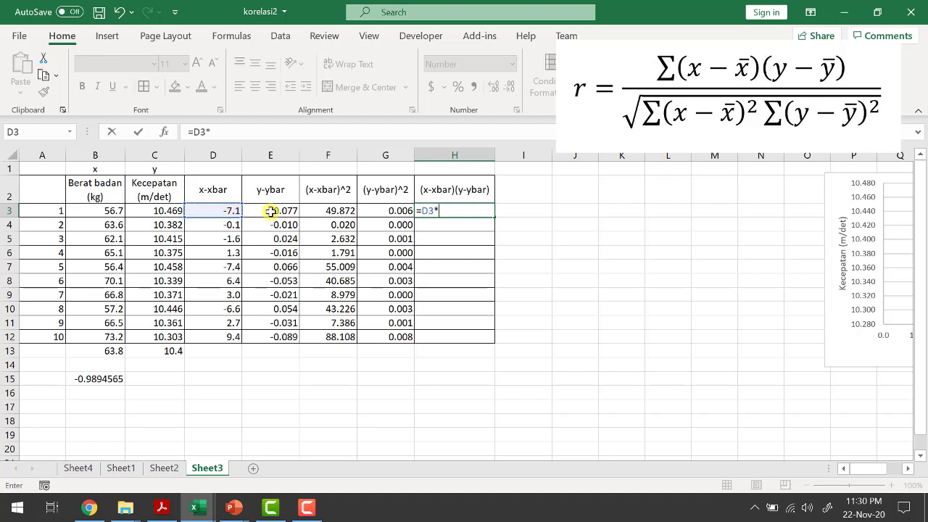
left_click(270, 211)
key("Return")
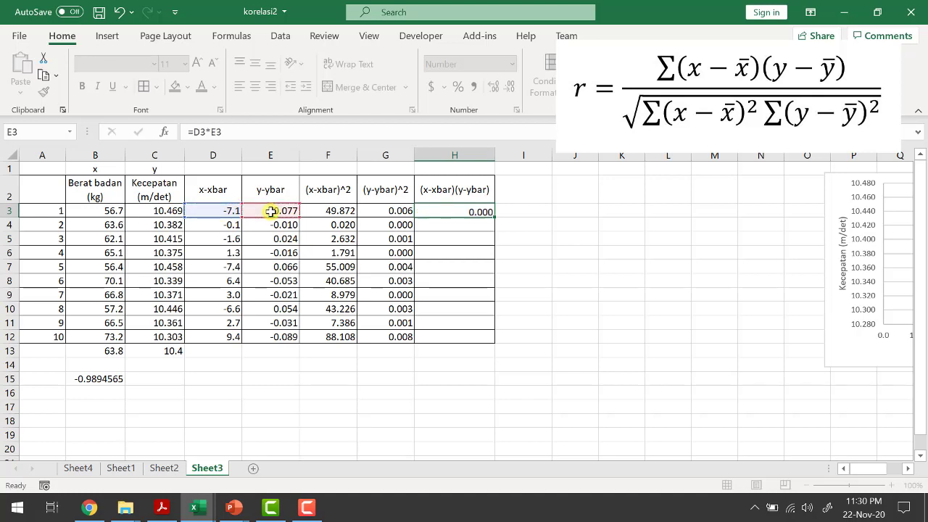
- Copy the (x-xbar)(y-ybar) formula from H3 to H4:H12
key("Up")
key("ctrl+c")
key("Down")
key("shift+Down")
key("shift+Down")
key("shift+Down")
key("shift+Down")
key("shift+Down")
key("shift+Down")
key("shift+Down")
key("shift+Down")
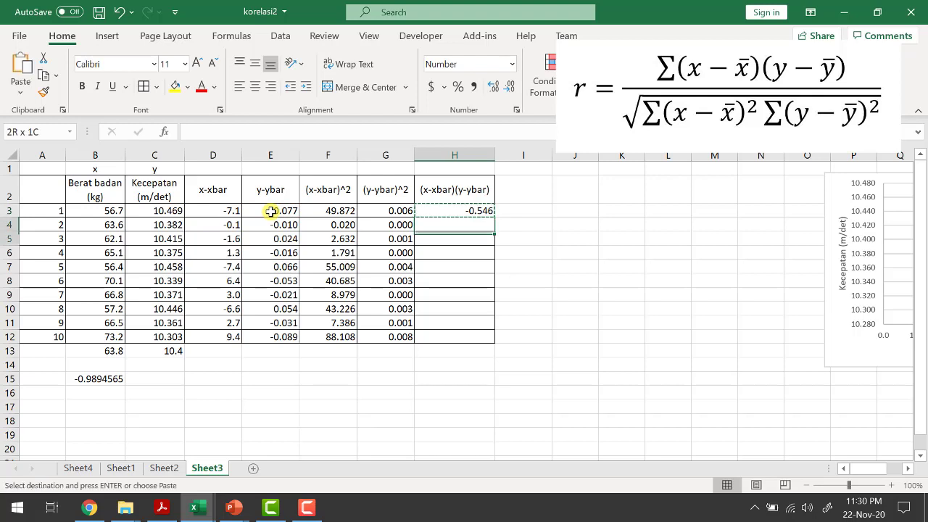
key("ctrl+v")
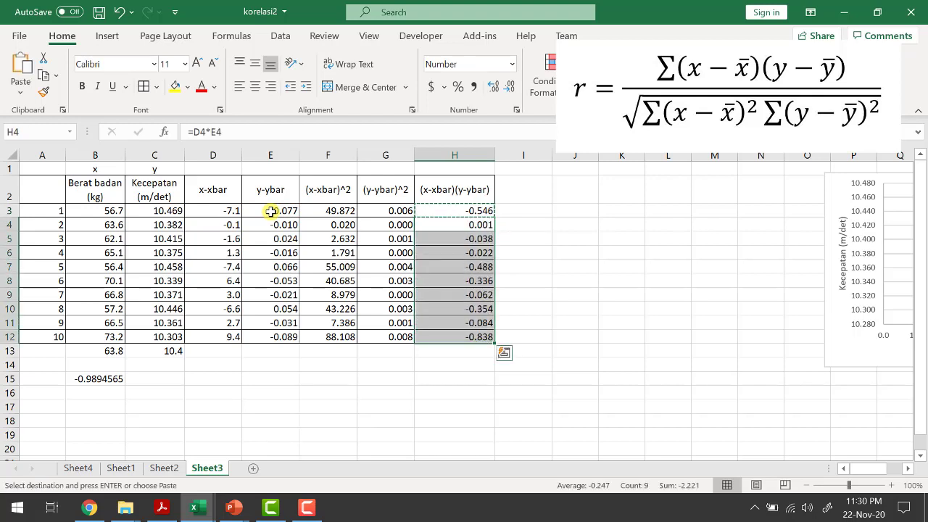
- Total the (x-xbar)^2 column in F13 with the formula =SUM(F3:F12)
key("Down")
key("Down")
key("Down")
key("Down")
key("Down")
key("Down")
key("Down")
key("Down")
key("Down")
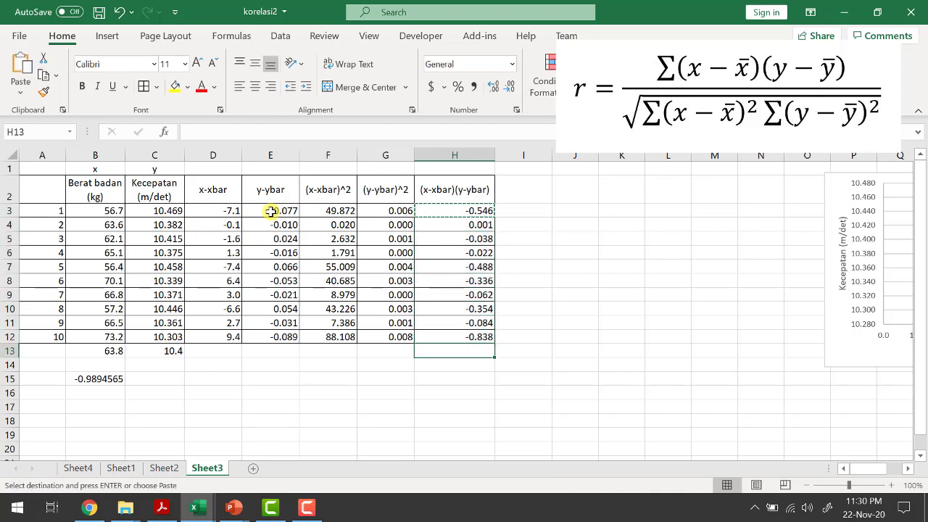
key("Left")
key("Left")
type("=sum(")
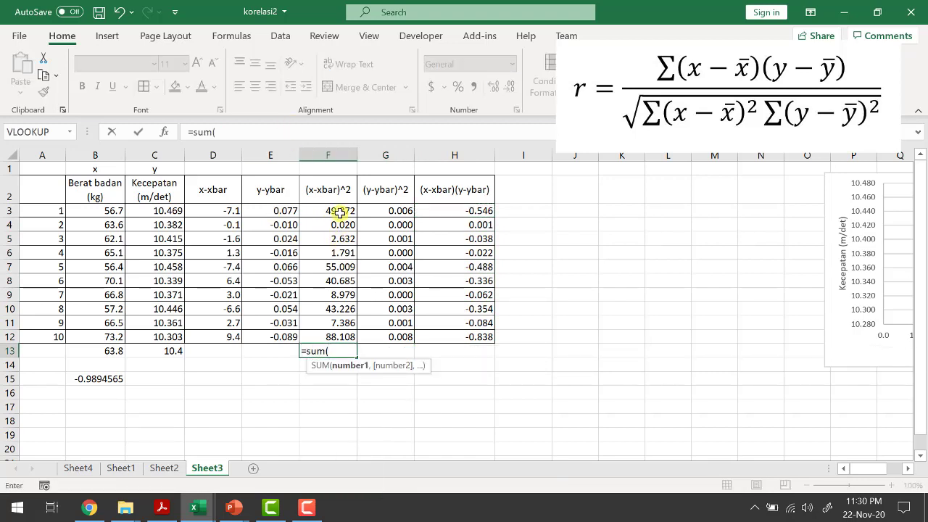
left_click_drag(341, 211, 332, 334)
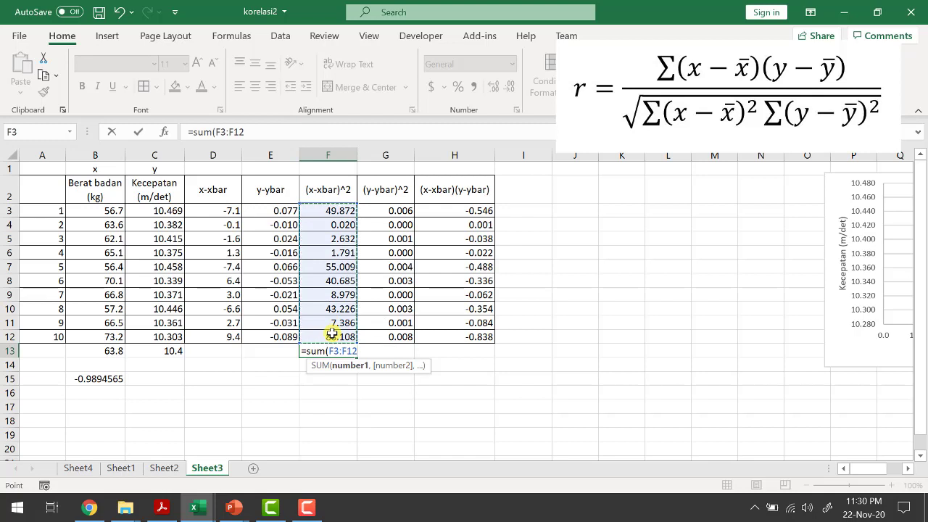
type(")")
key("Return")
- Copy the sum formula from F13 to G13 and H13 to total the (y-ybar)^2 and (x-xbar)(y-ybar) columns
key("Up")
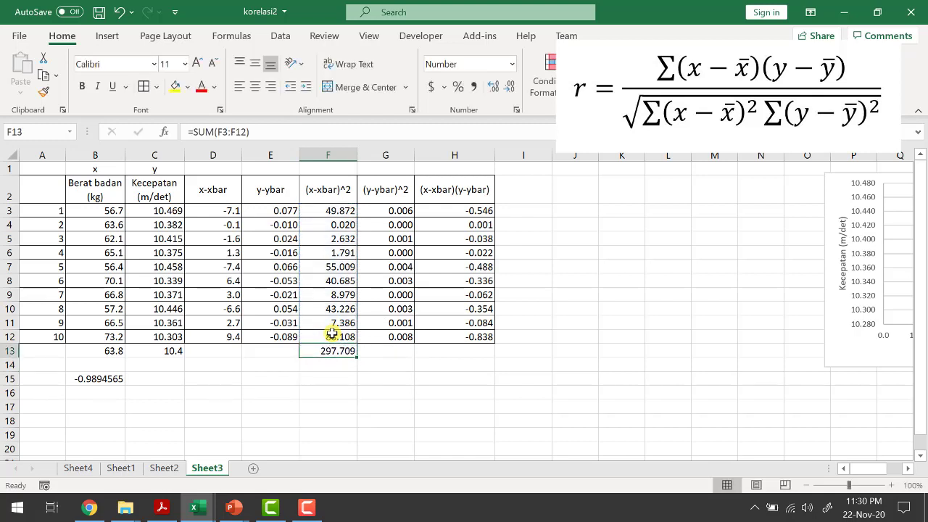
key("ctrl+c")
key("Right")
key("ctrl+v")
key("Right")
key("ctrl+v")
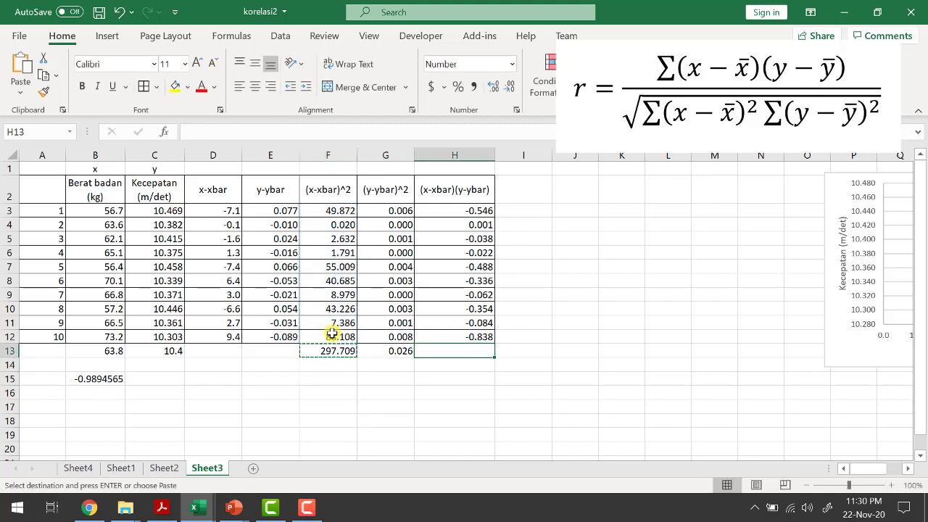
- Enter the label r in D16 below the table
left_click(229, 396)
type("r")
key("Tab")
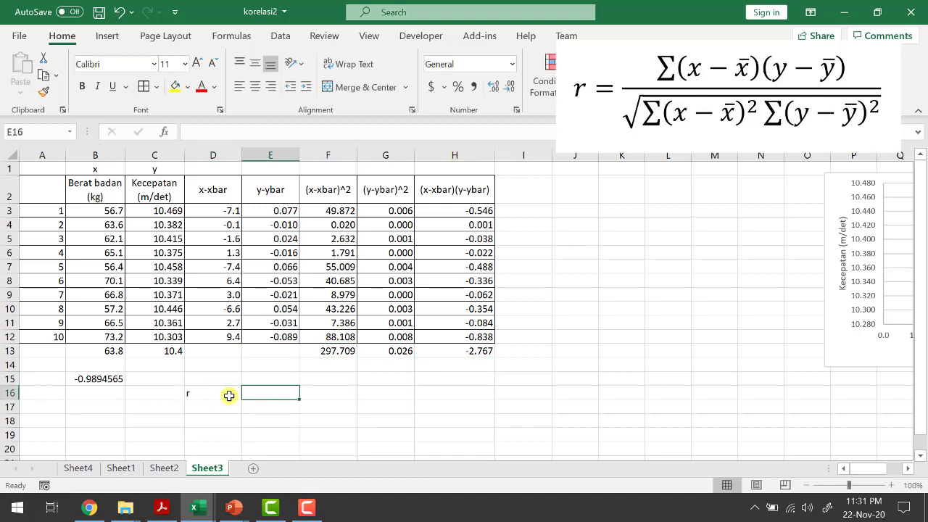
- Calculate the correlation coefficient in E16 with =H13/SQRT(F13*G13) and compare it with the CORREL result in B15
type("=")
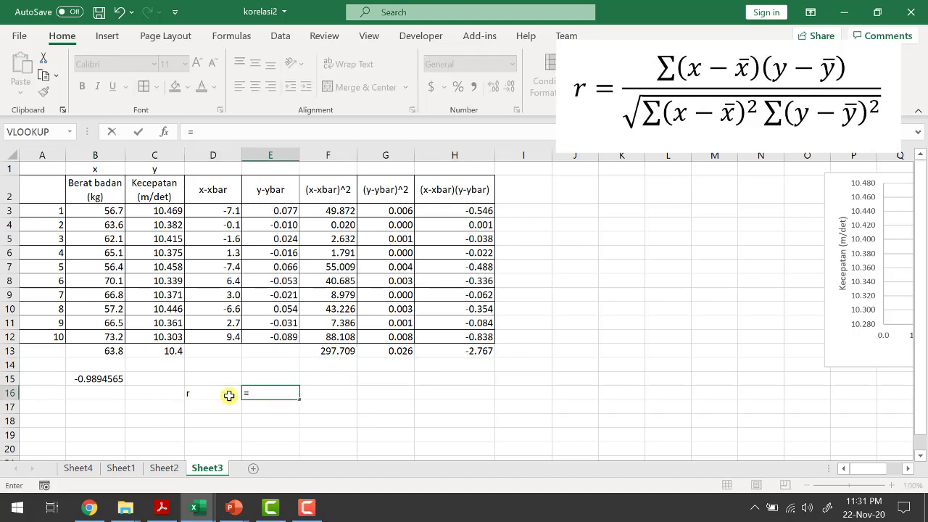
left_click(444, 350)
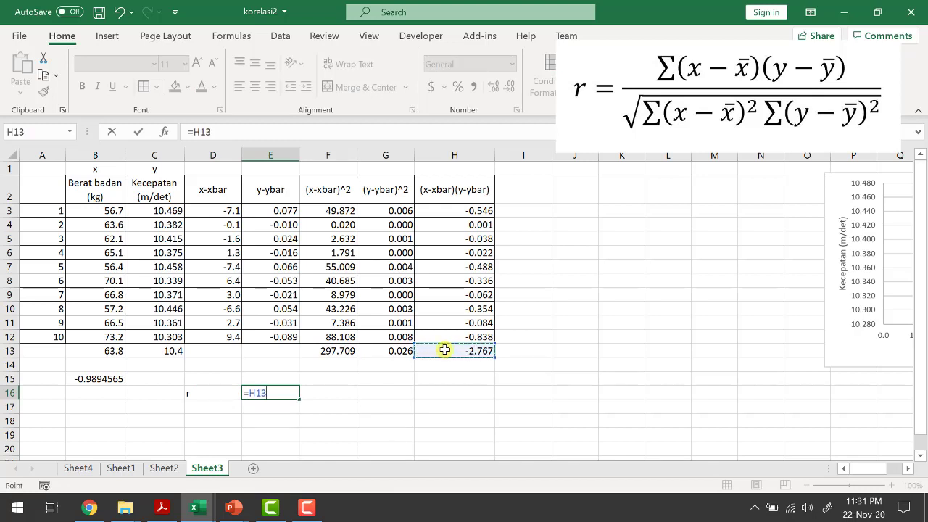
type("/")
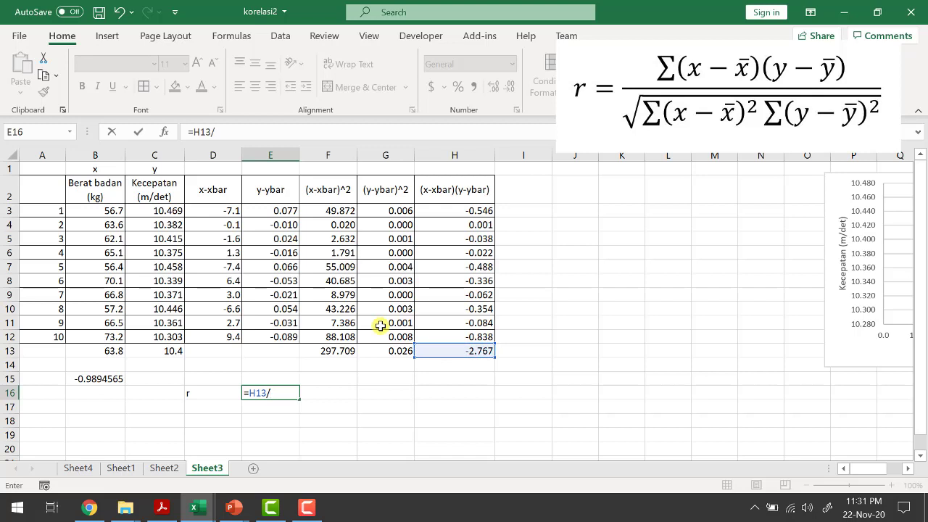
type("sqrt(")
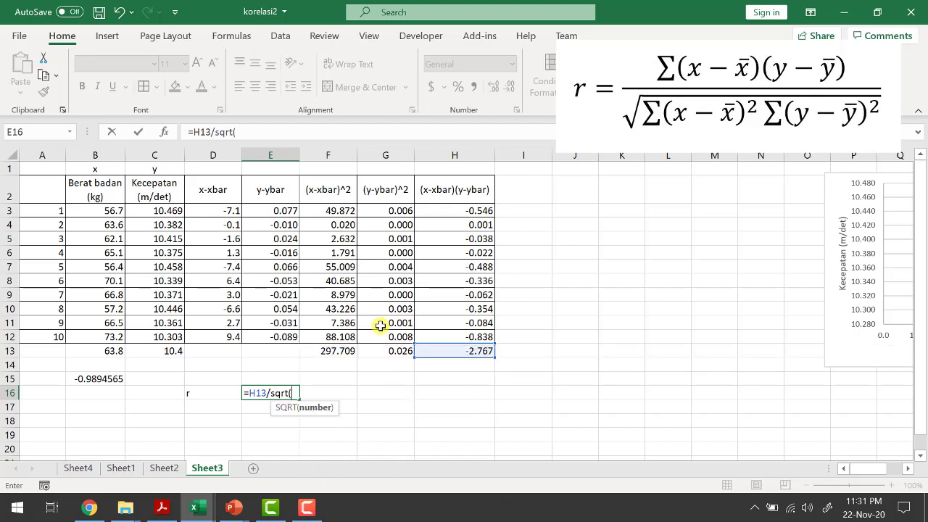
left_click(340, 350)
type("*")
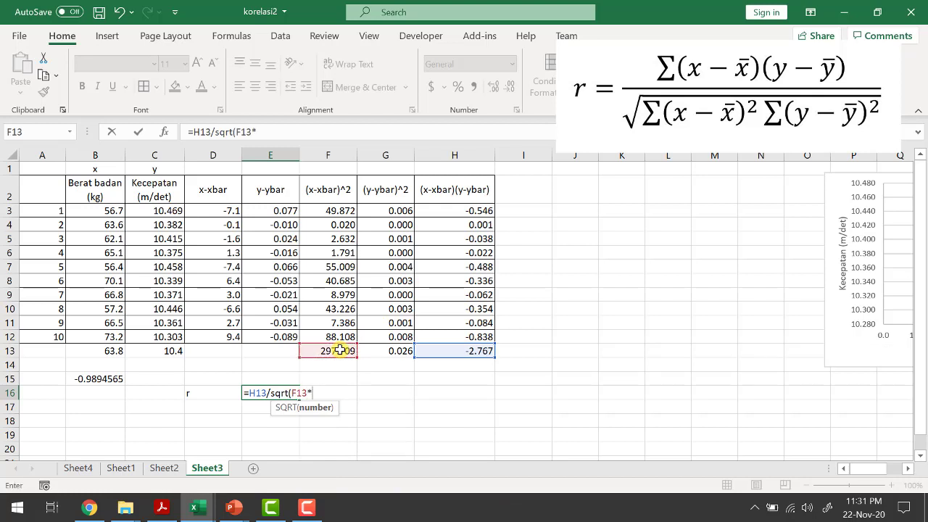
left_click(380, 351)
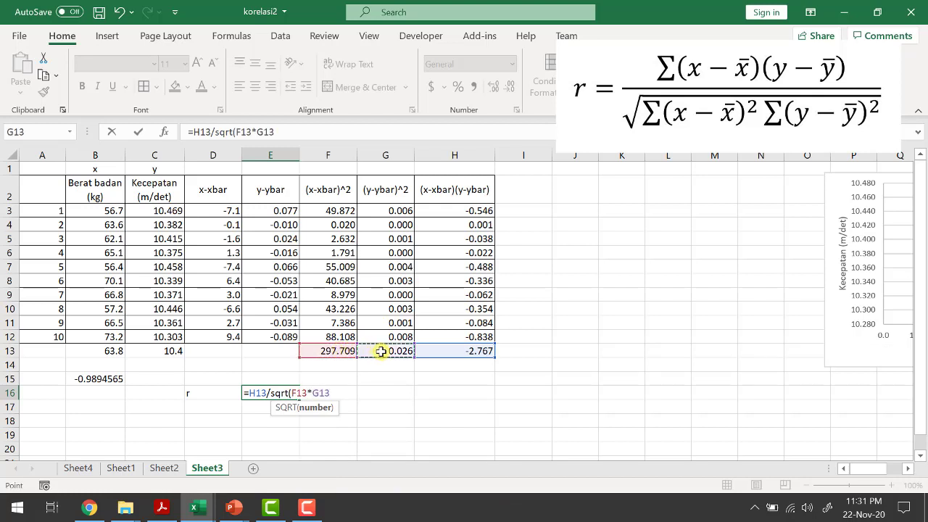
type(")")
key("Return")
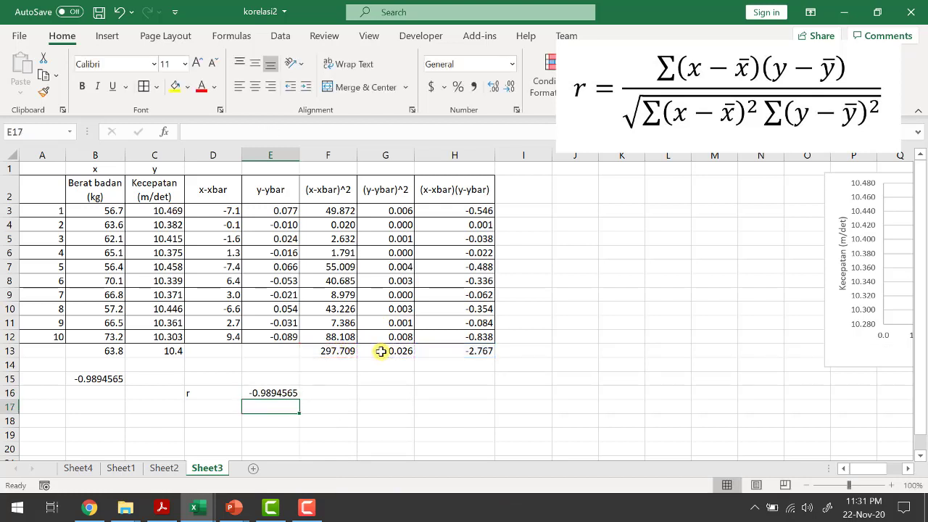
left_click(287, 393)
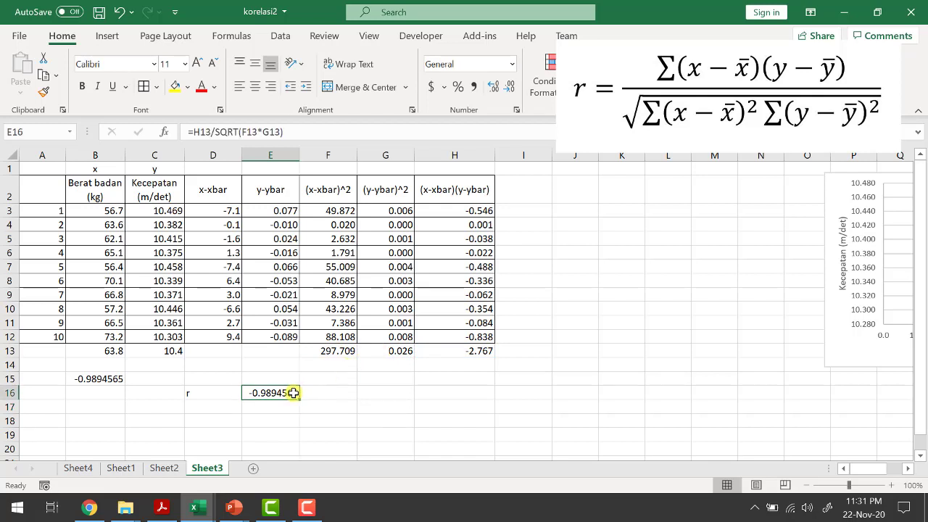
left_click(114, 379)
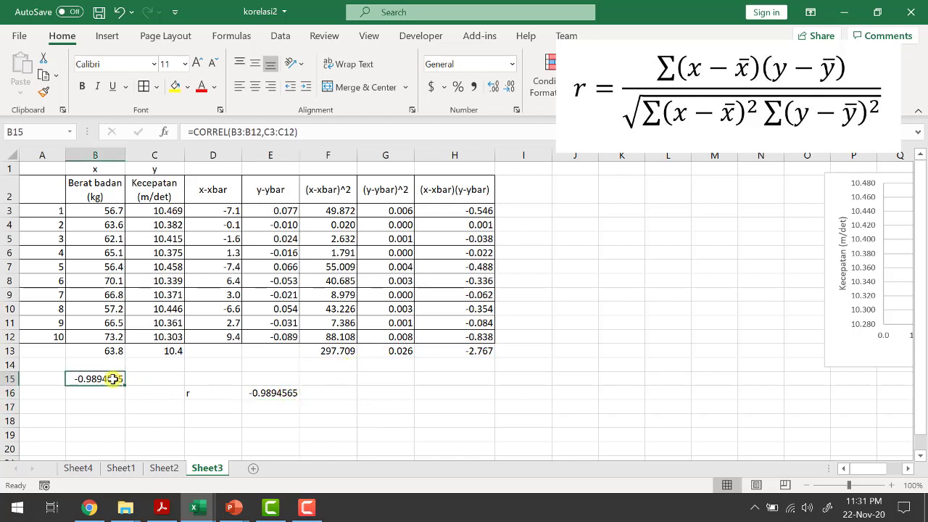